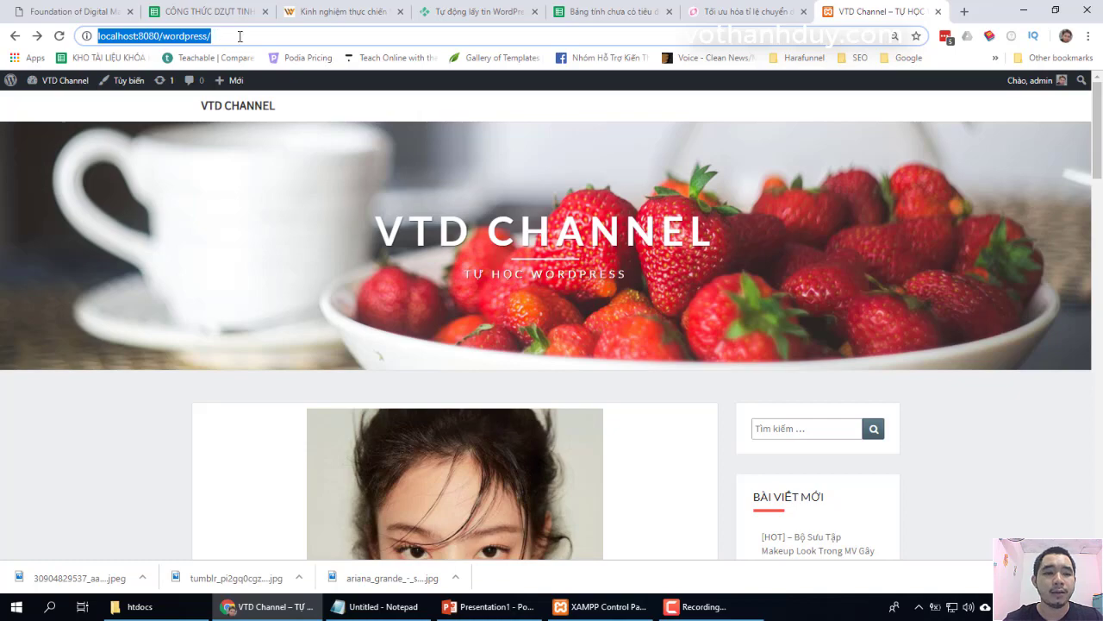
left_click(237, 270)
scroll(215, 451, "down", 8)
scroll(218, 454, "up", 2)
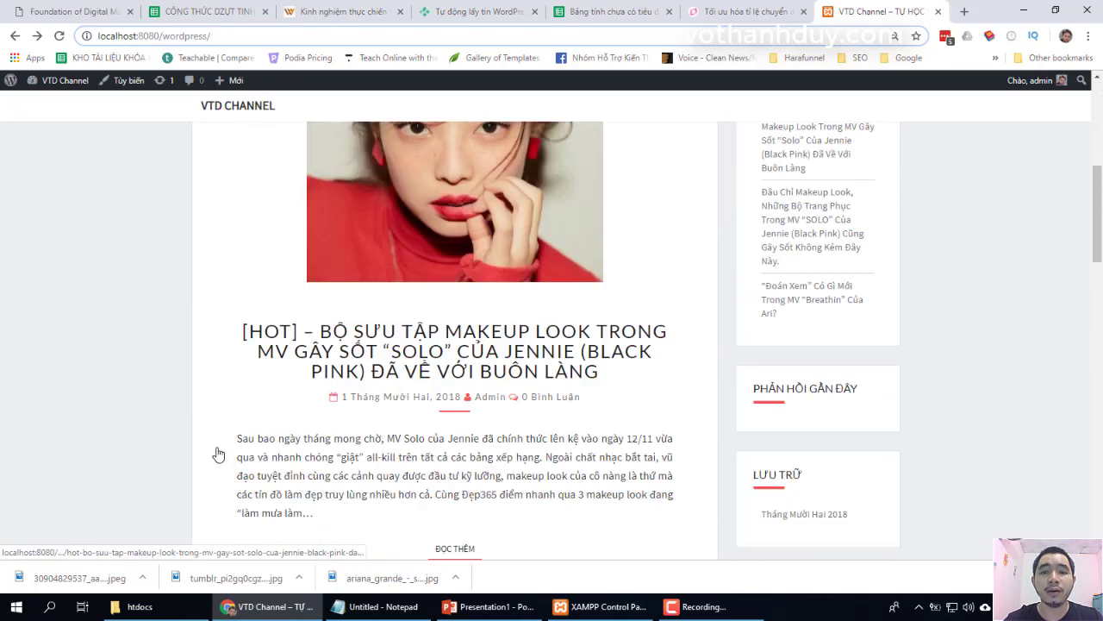
scroll(218, 454, "up", 5)
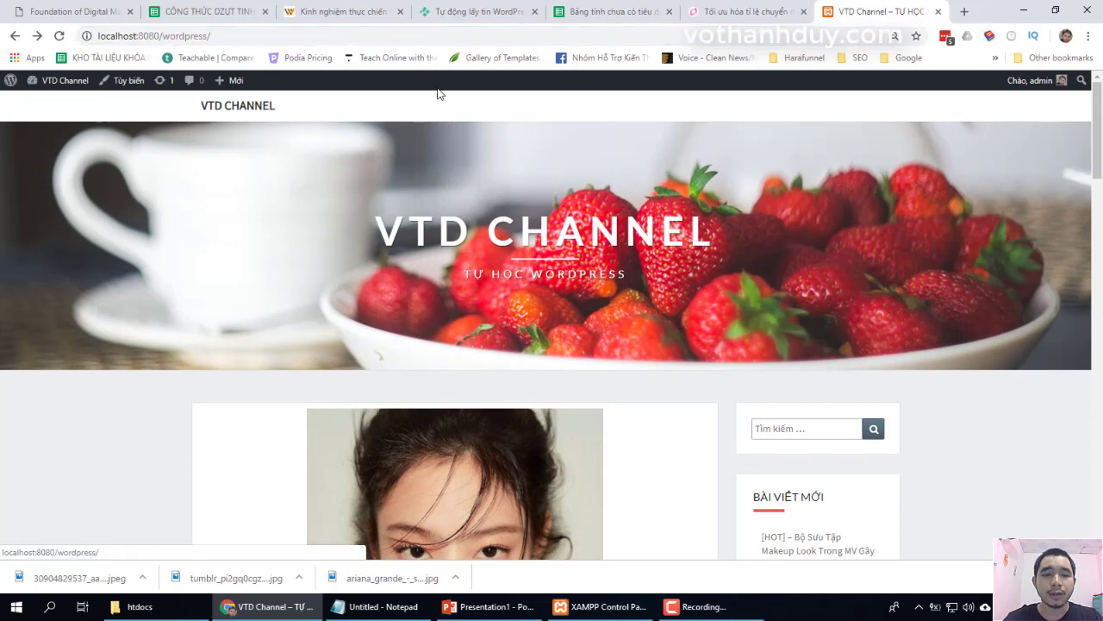
Open the WordPress admin dashboard at localhost:8080/wordpress/wp-admin.
left_click(328, 29)
type("wp-admin")
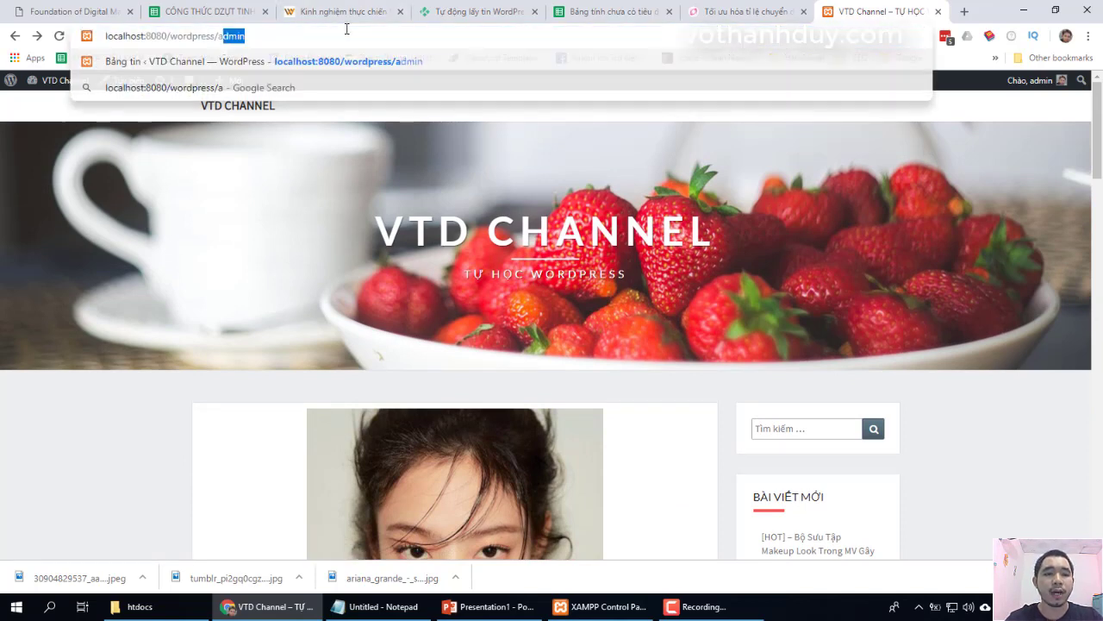
key("Return")
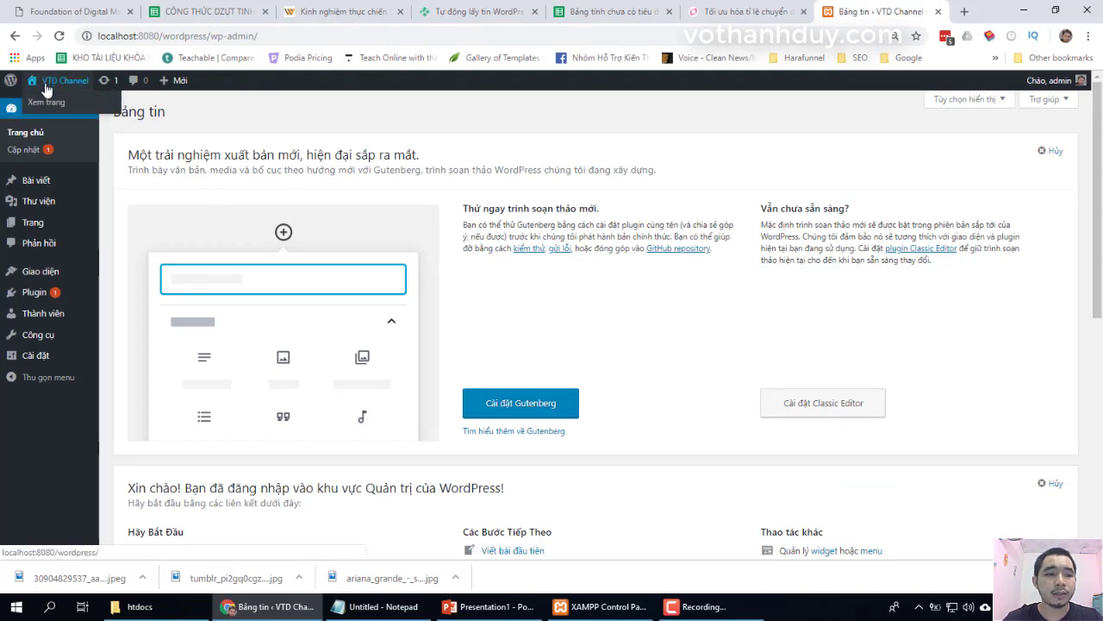
Open the public VTD Channel site in a separate browser tab from the dashboard and switch to it.
right_click(41, 102)
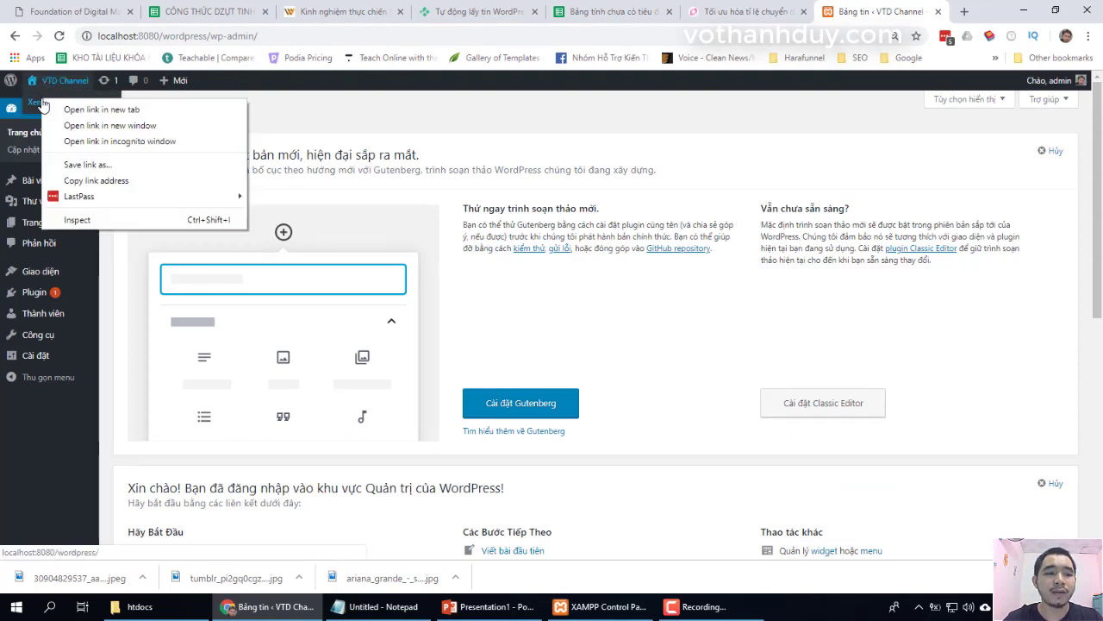
left_click(86, 110)
key("ctrl+Tab")
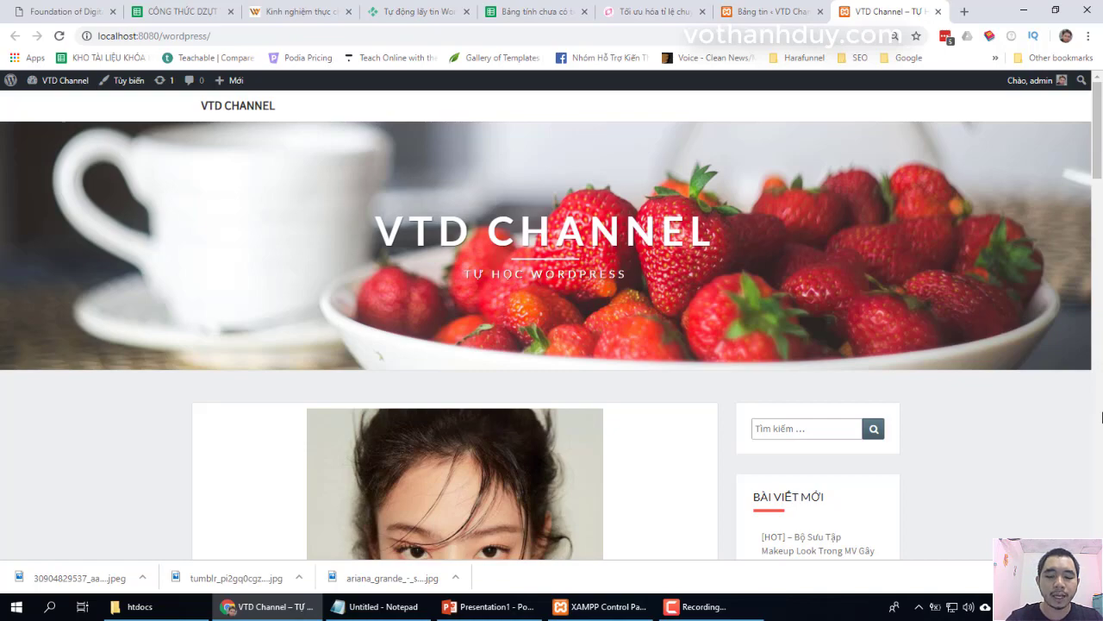
key("Print")
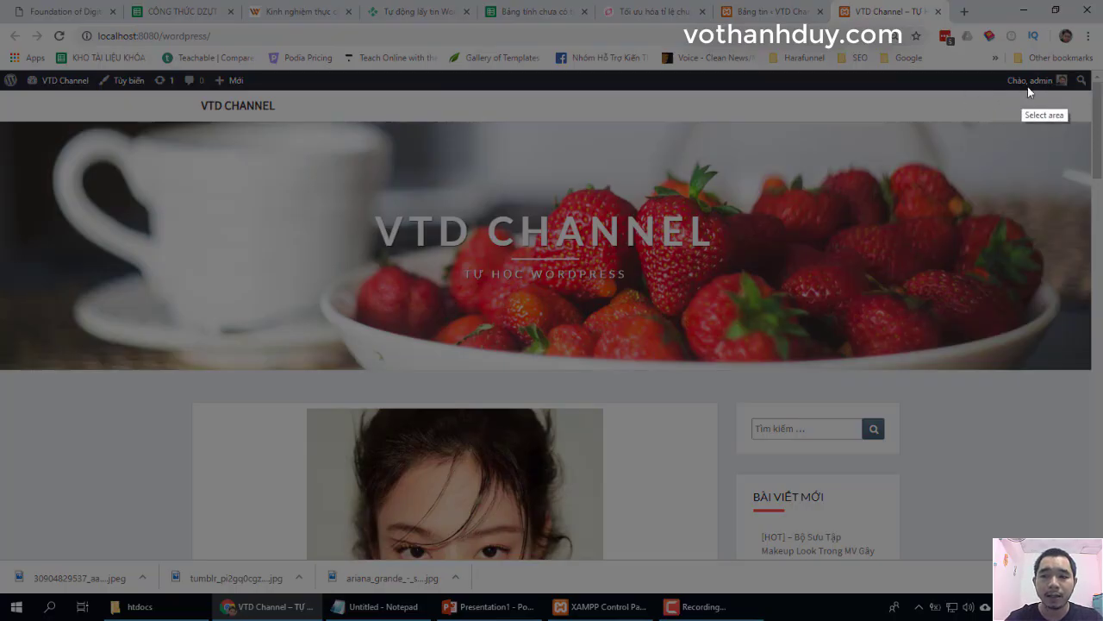
left_click_drag(931, 91, 609, 122)
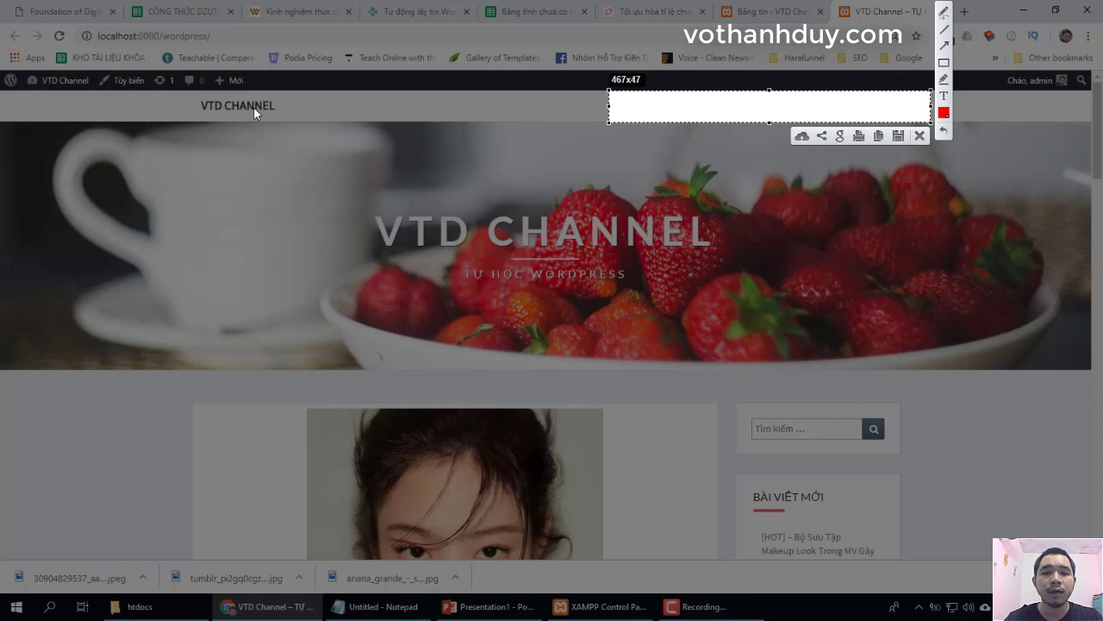
key("Escape")
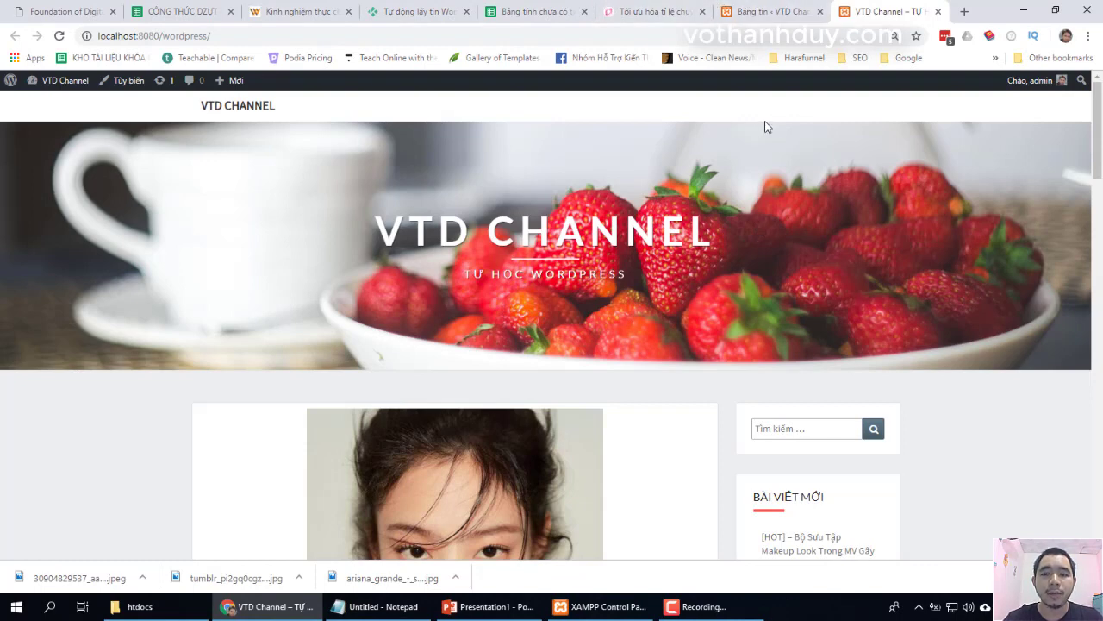
Return to the dashboard, open the menu editor, and create a menu named "Menu chính".
left_click(755, 13)
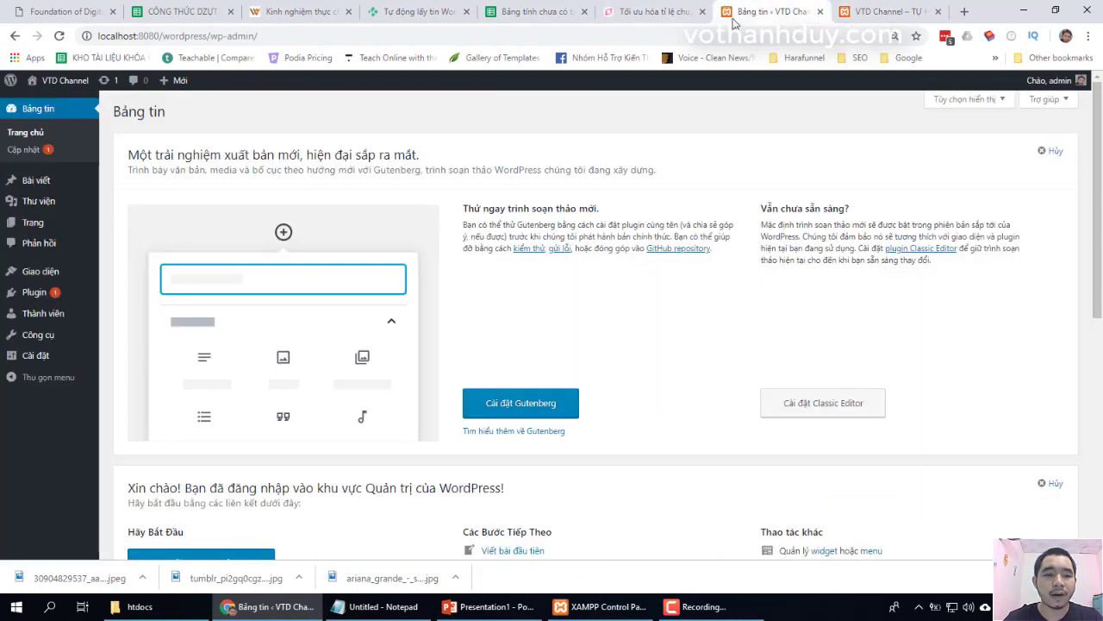
mouse_move(58, 274)
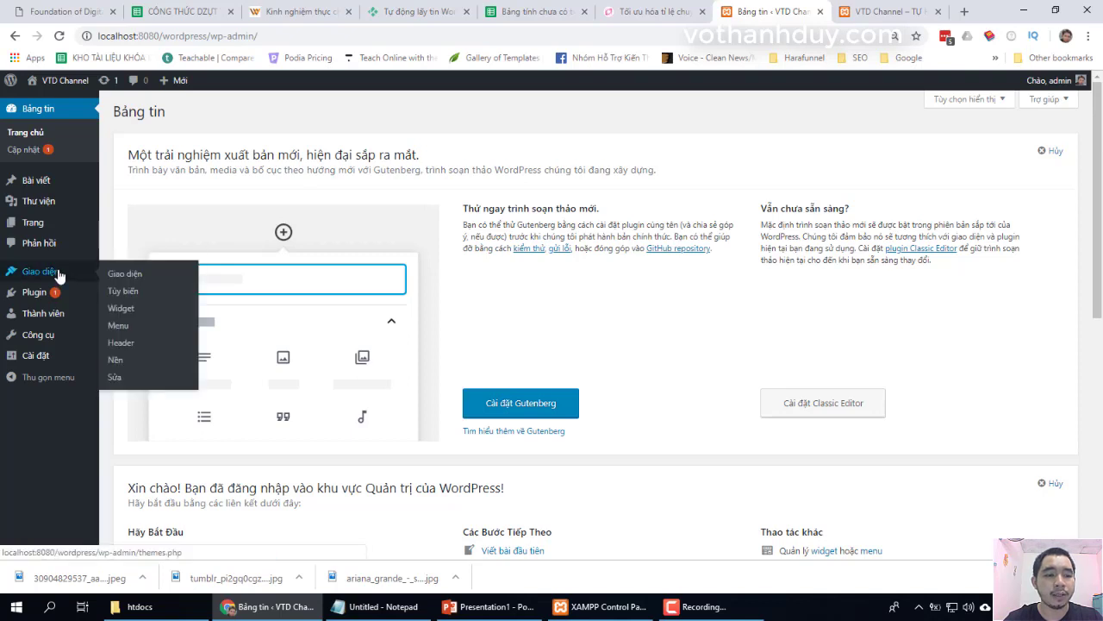
left_click(119, 325)
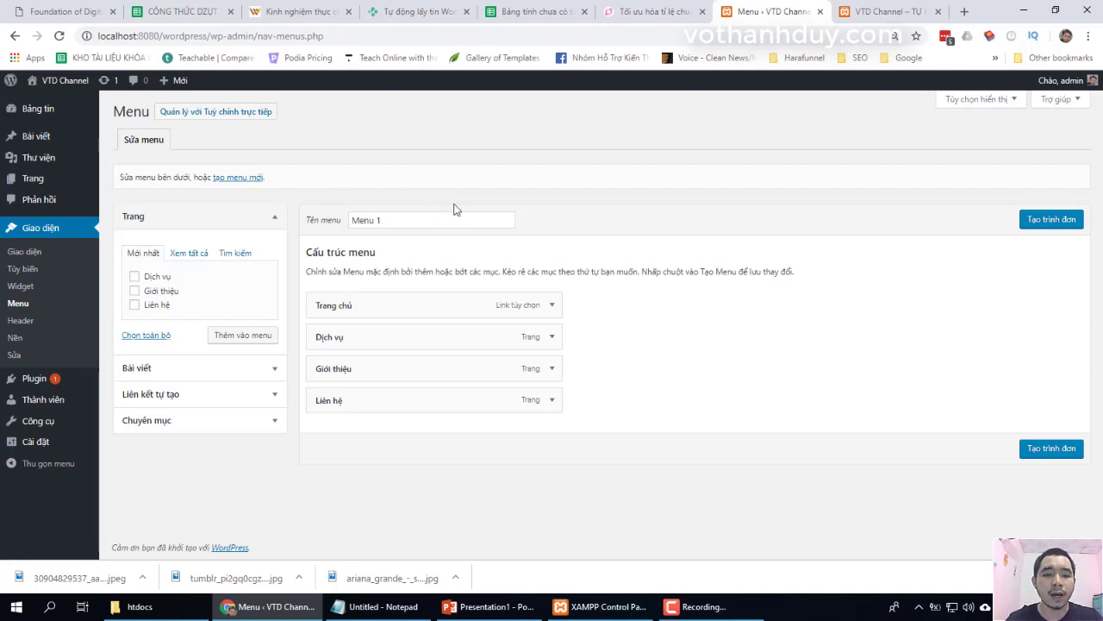
left_click_drag(433, 219, 325, 220)
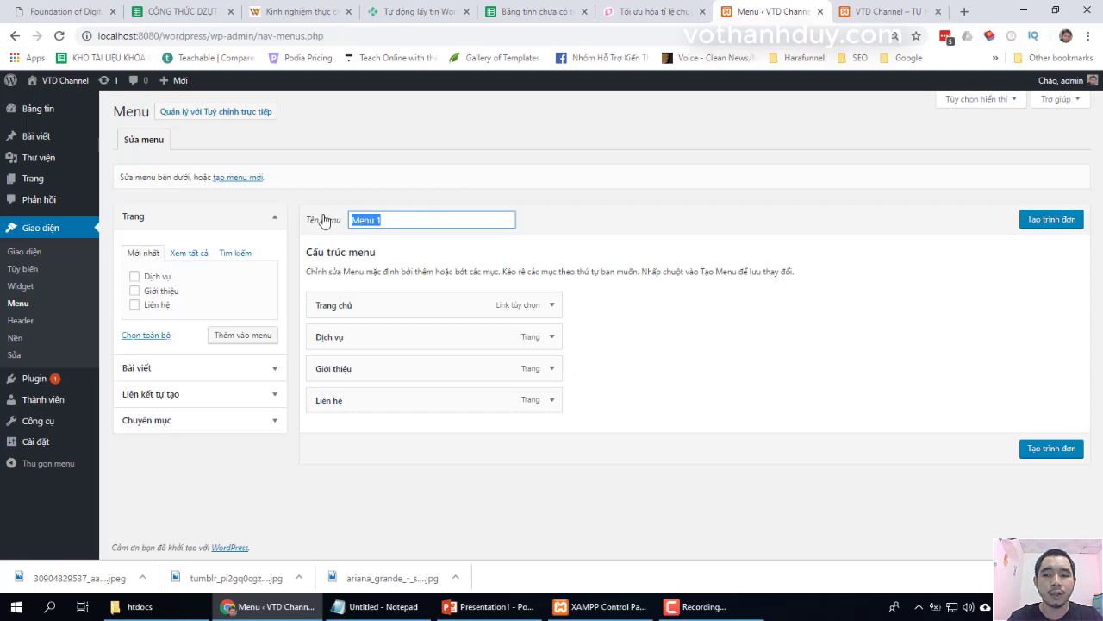
type("Menu chính")
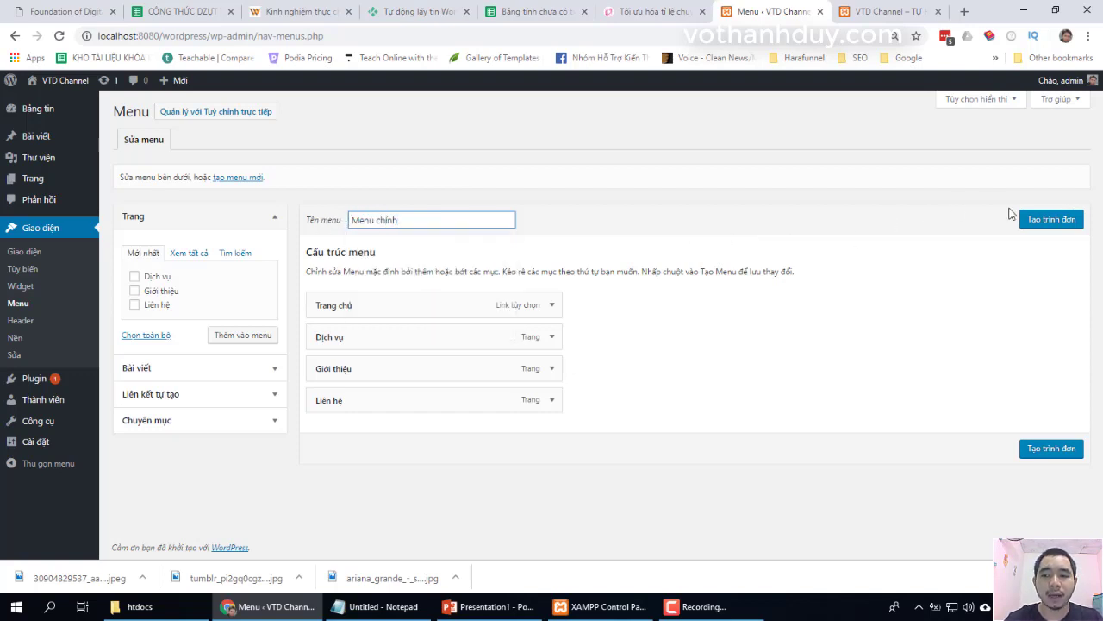
left_click(1042, 228)
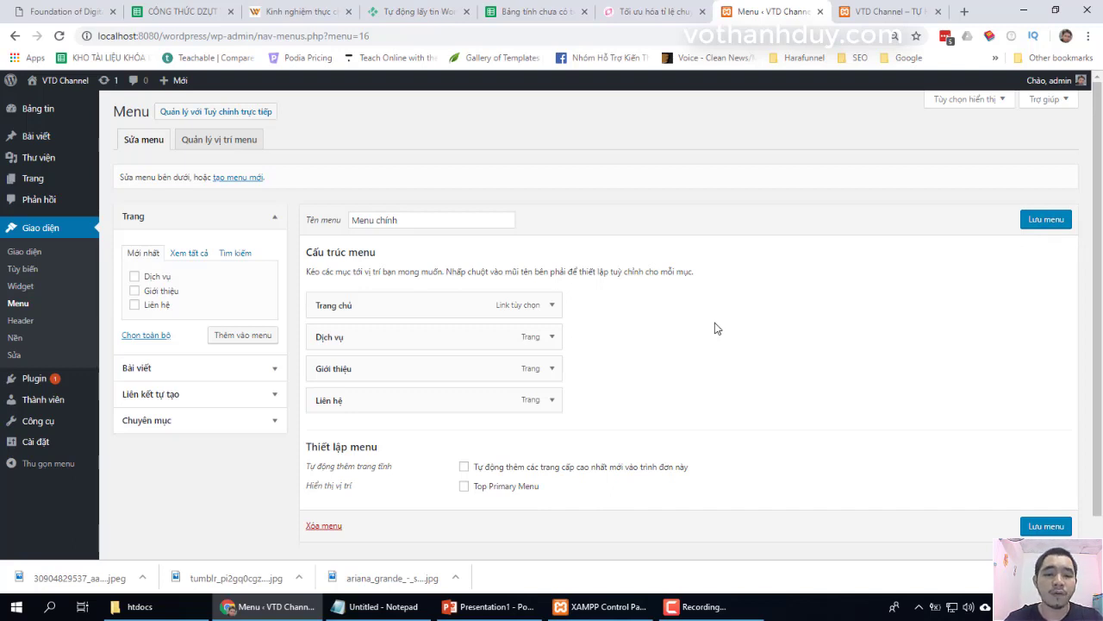
Move the Giới thiệu item above Dịch vụ in the menu structure.
left_click(553, 307)
left_click(552, 308)
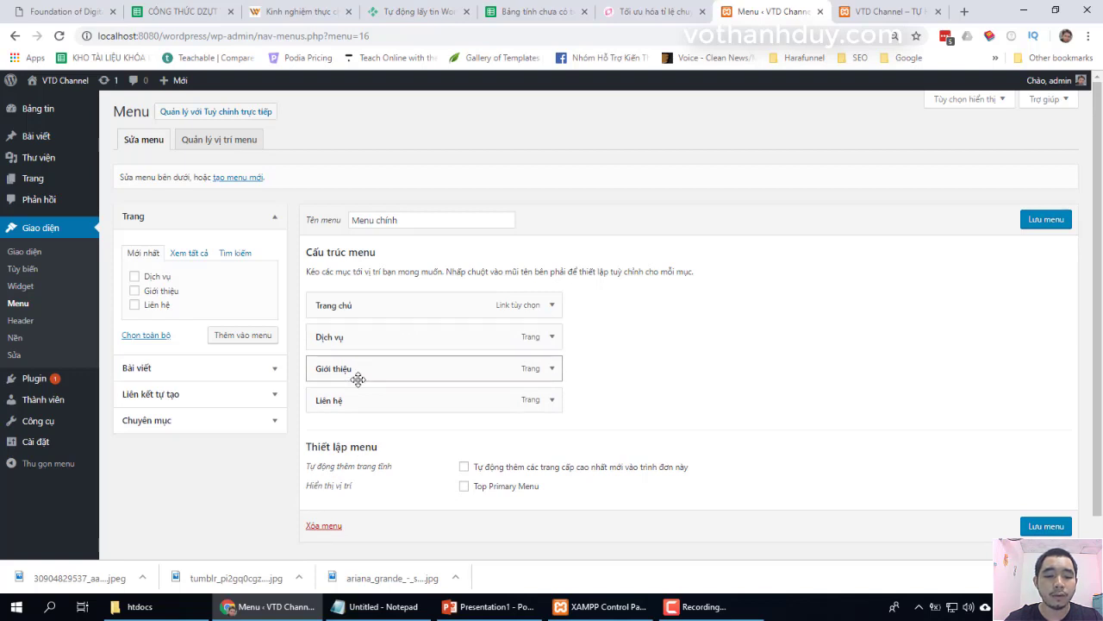
left_click_drag(347, 370, 347, 339)
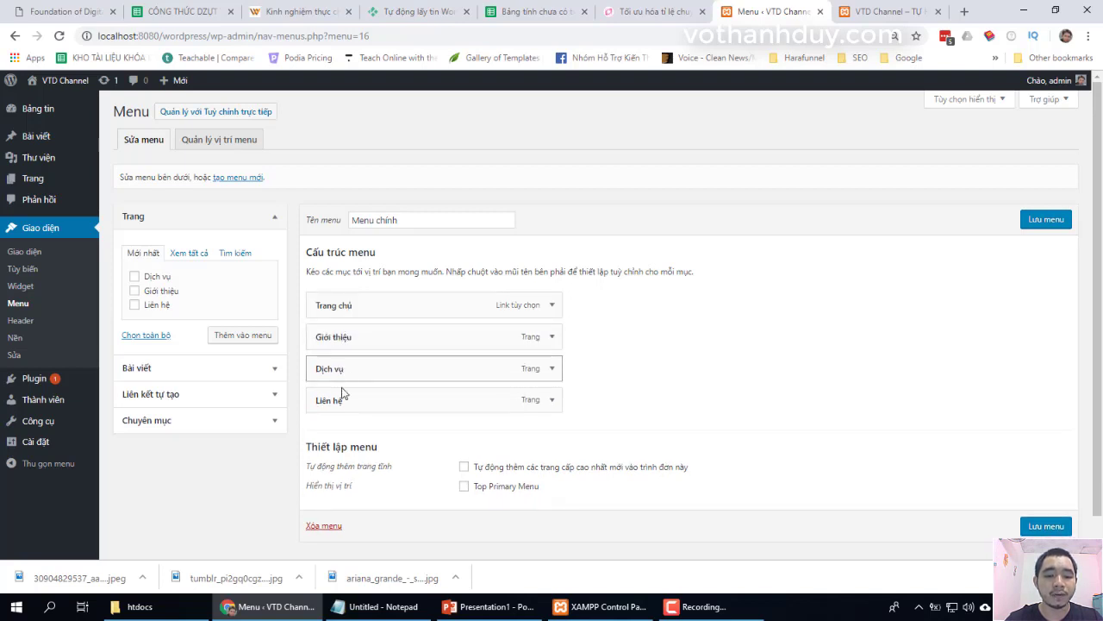
Look through the posts and the complete category list available as menu items.
left_click(177, 371)
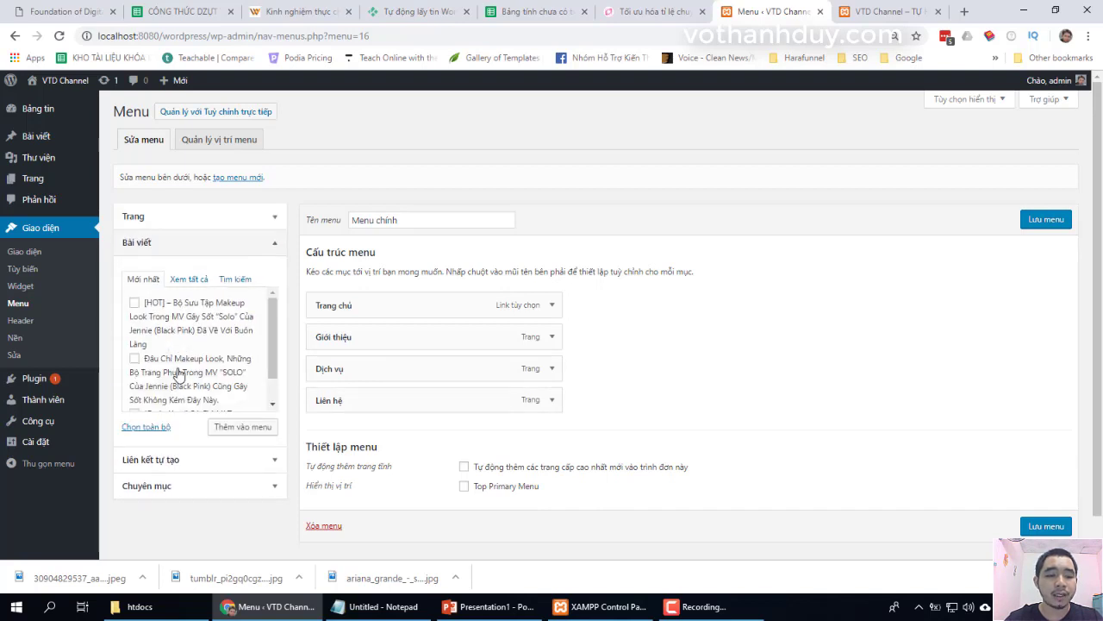
left_click(180, 245)
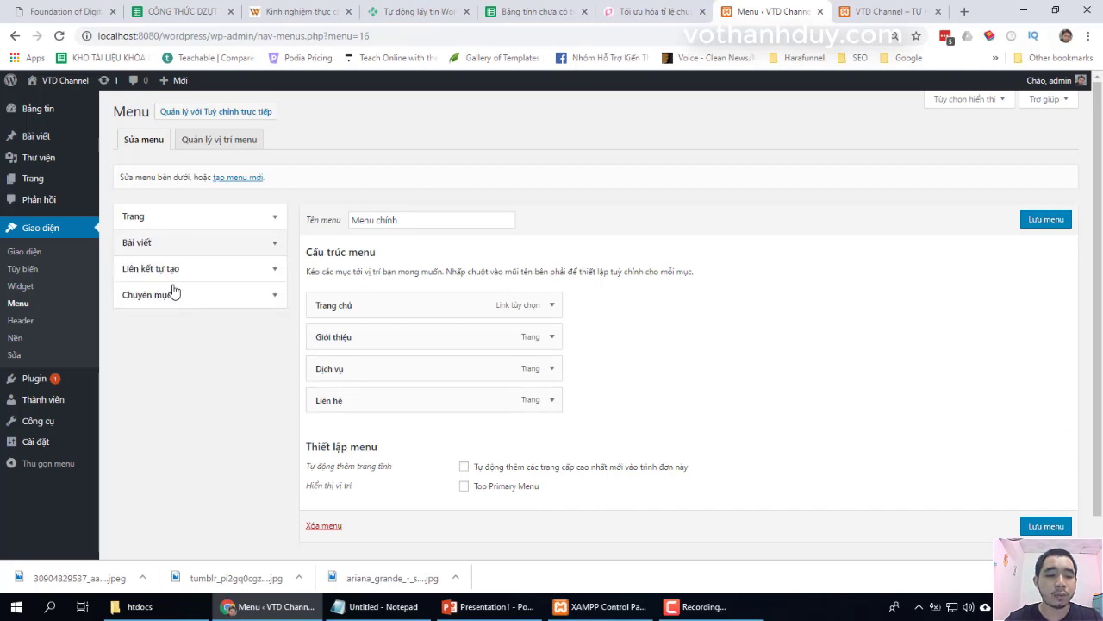
left_click(177, 297)
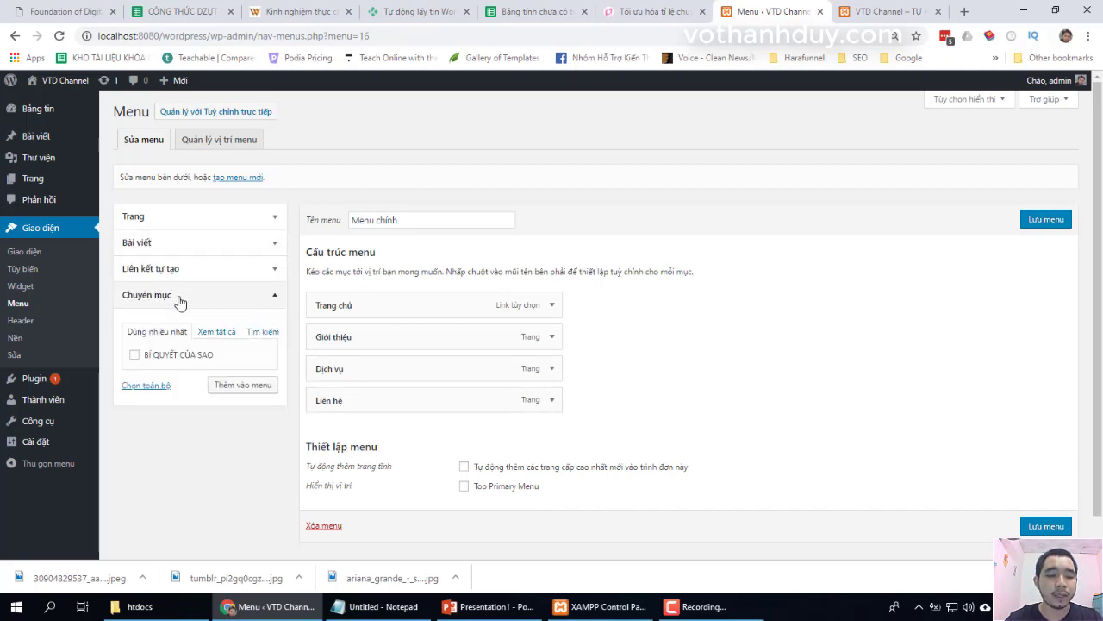
left_click(216, 331)
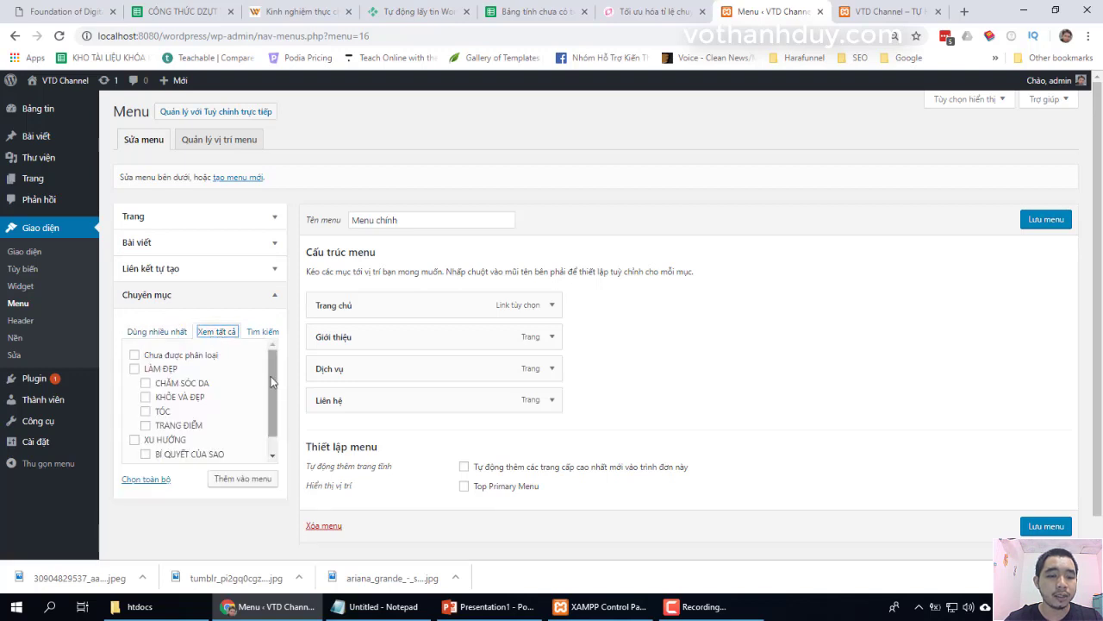
mouse_move(271, 376)
left_mouse_down()
mouse_move(273, 394)
mouse_move(270, 367)
left_mouse_up()
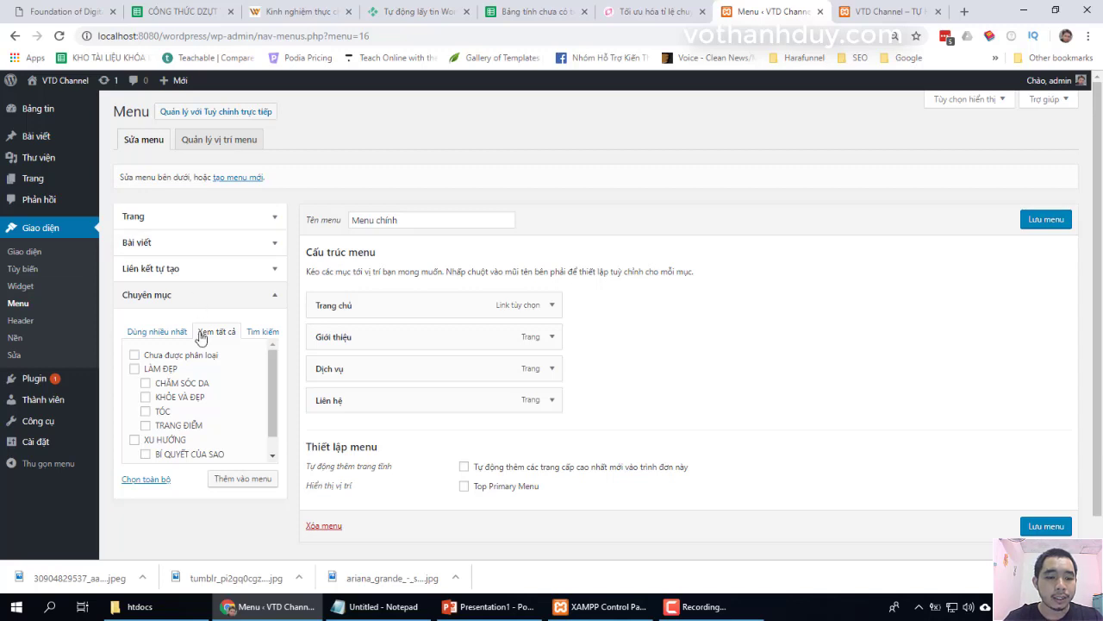
Add a custom link with URL "#" and link text "Blog" to the menu.
left_click(197, 274)
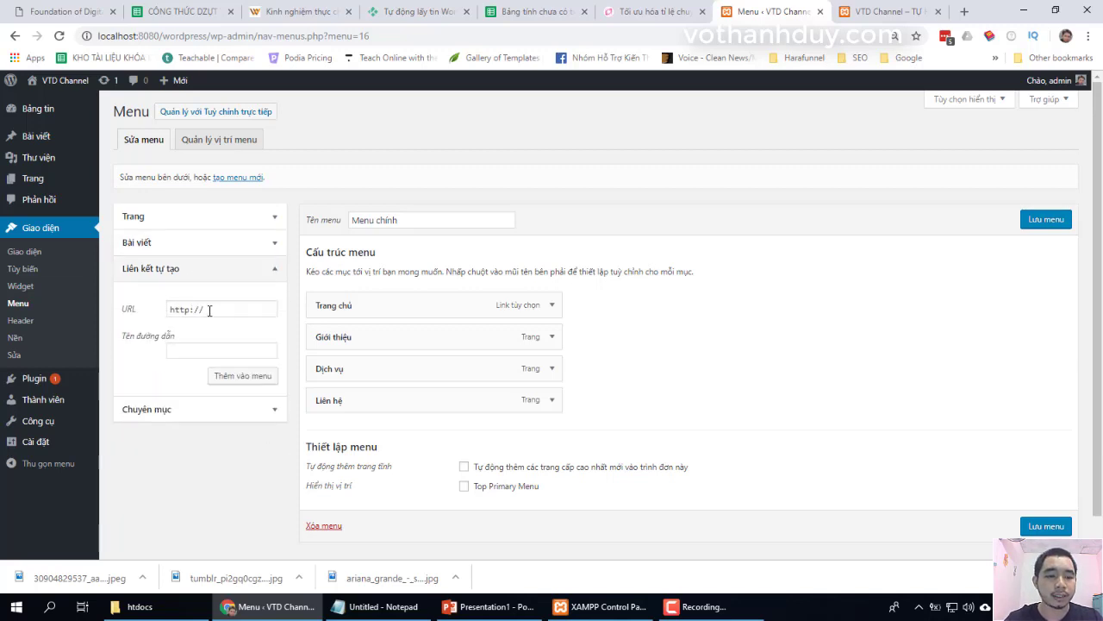
left_click(208, 310)
left_click_drag(231, 310, 140, 312)
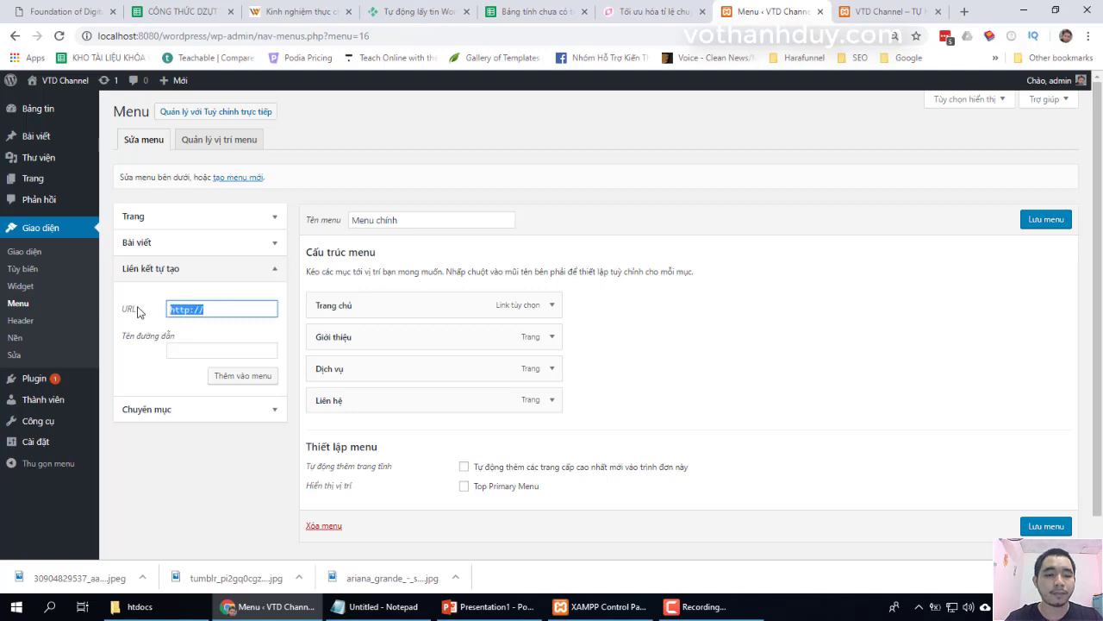
type("#")
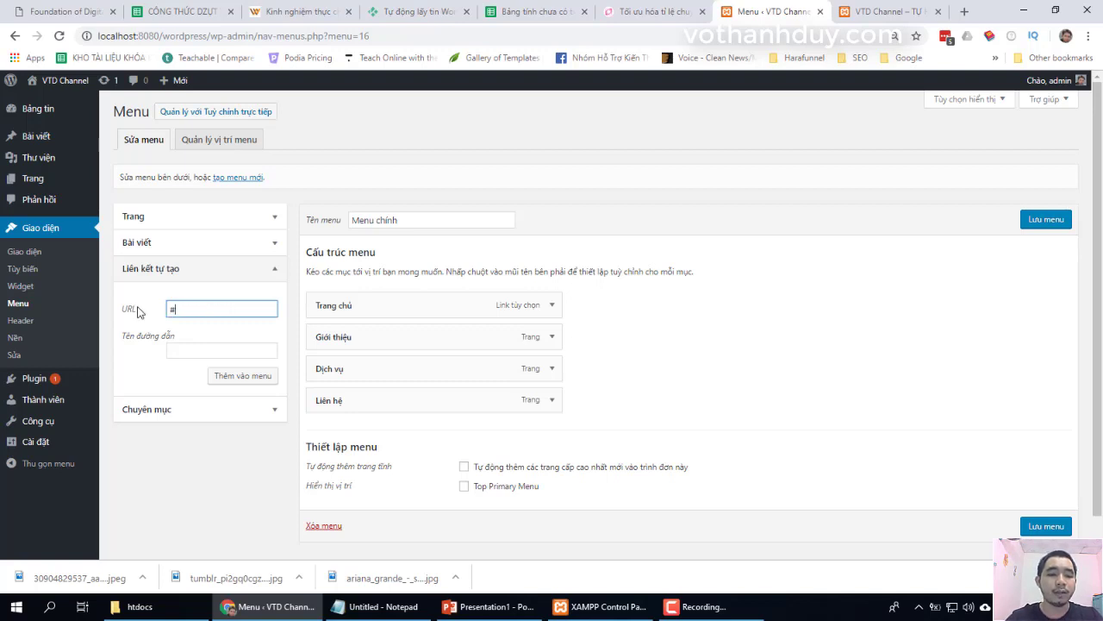
left_click(183, 346)
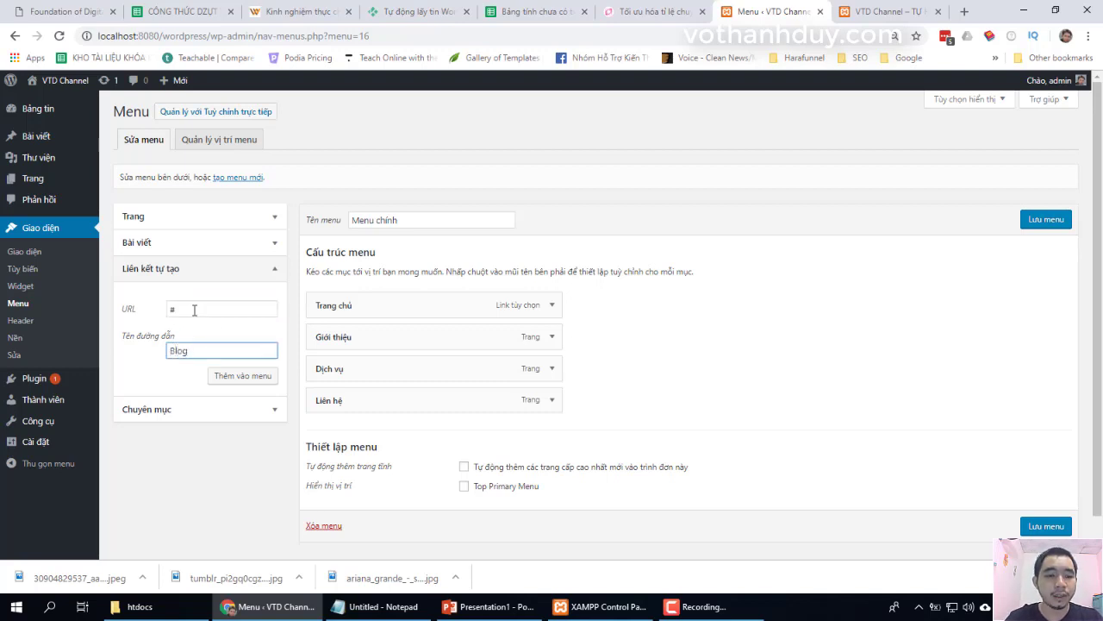
left_click(188, 309)
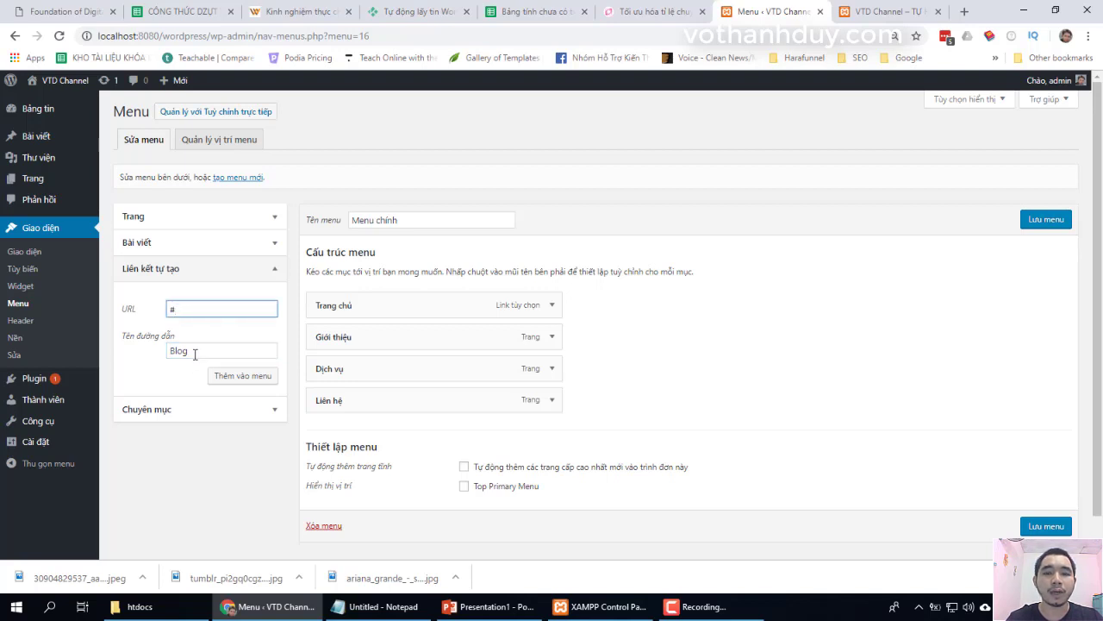
left_click(225, 376)
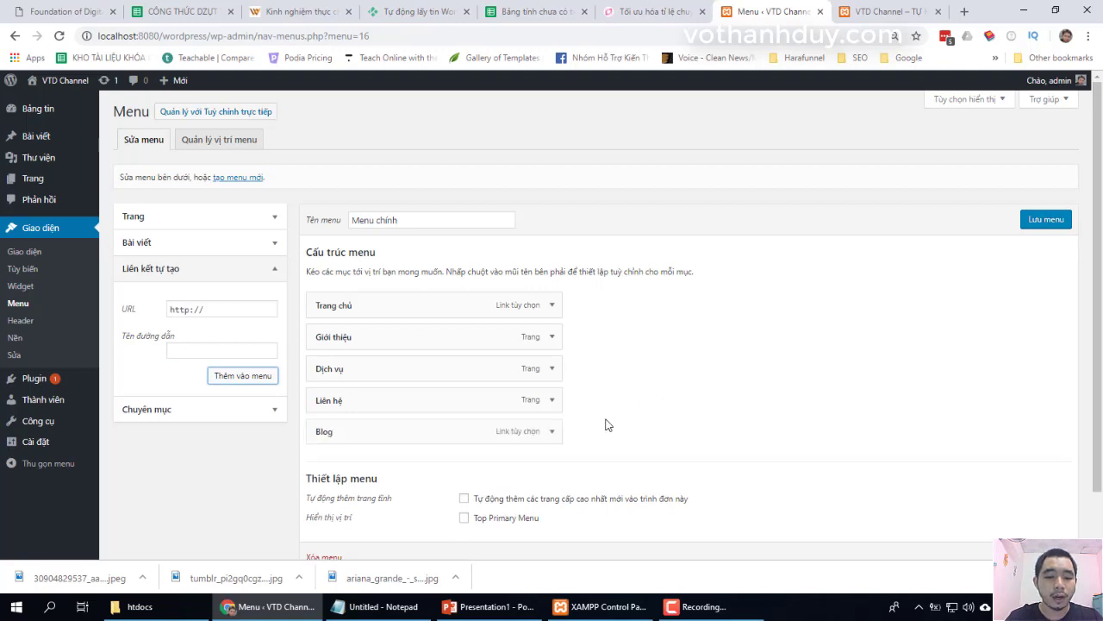
Select all categories in the full category list and add them to the menu.
left_click(228, 419)
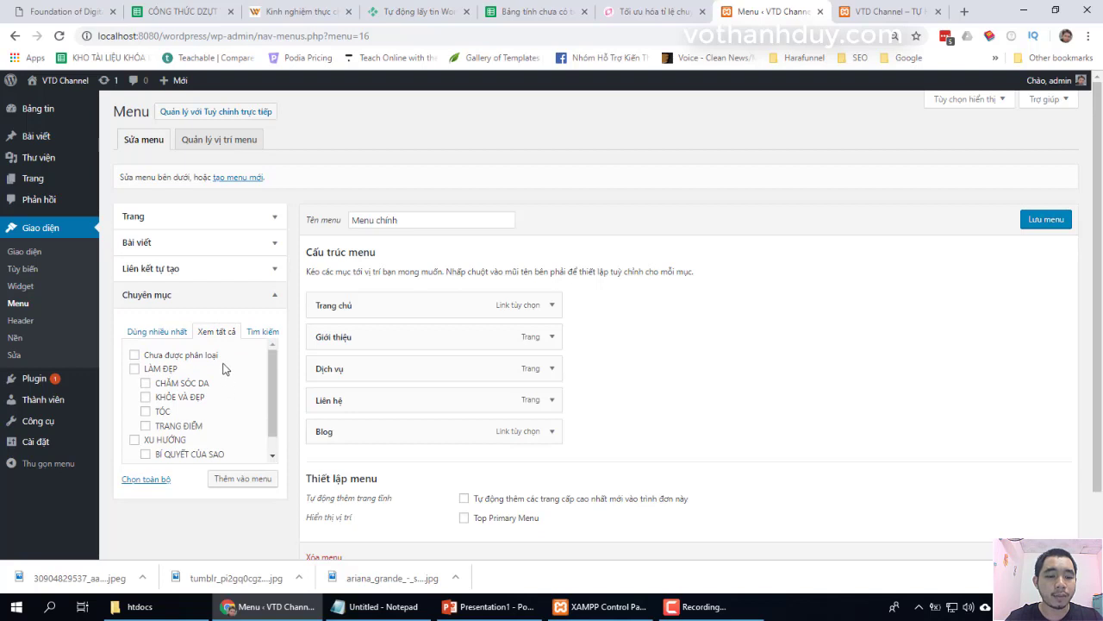
left_click(220, 334)
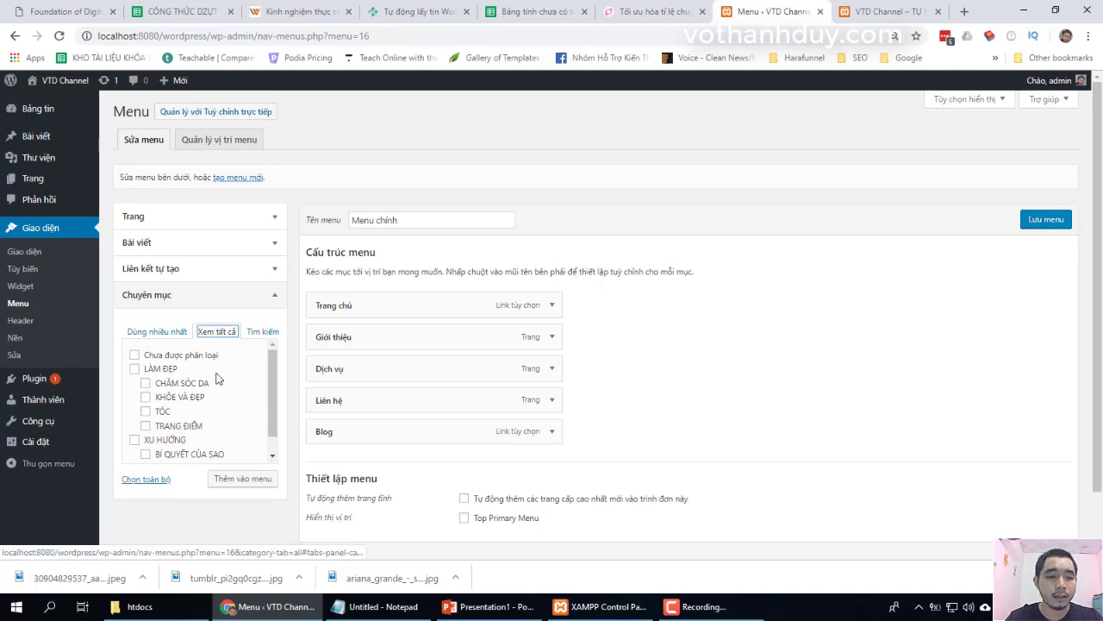
left_click(152, 479)
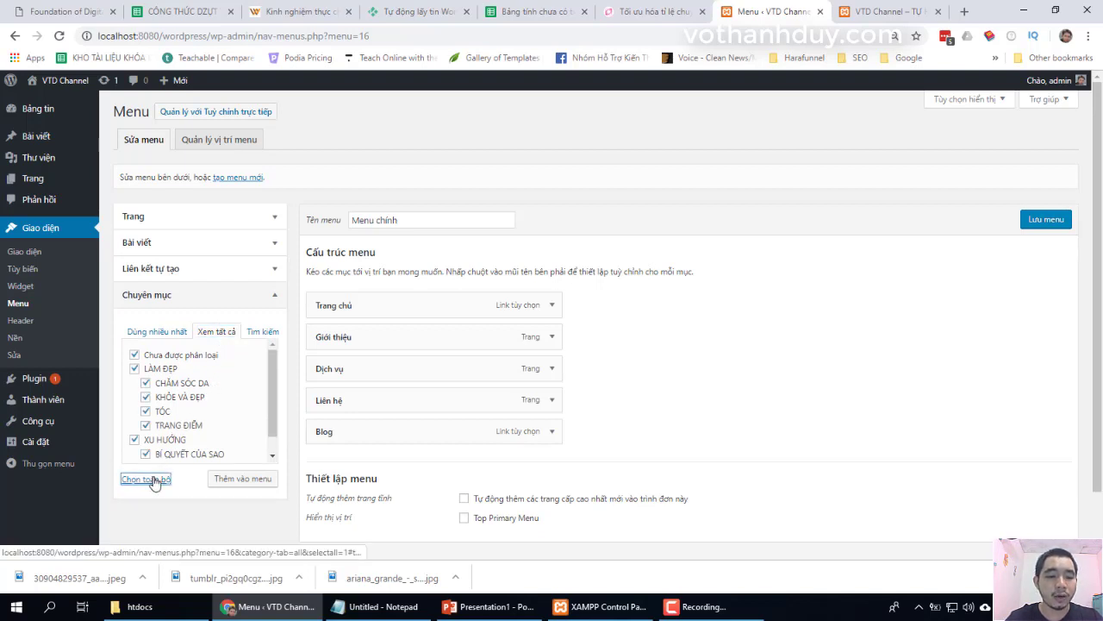
scroll(267, 415, "down", 2)
scroll(267, 415, "up", 2)
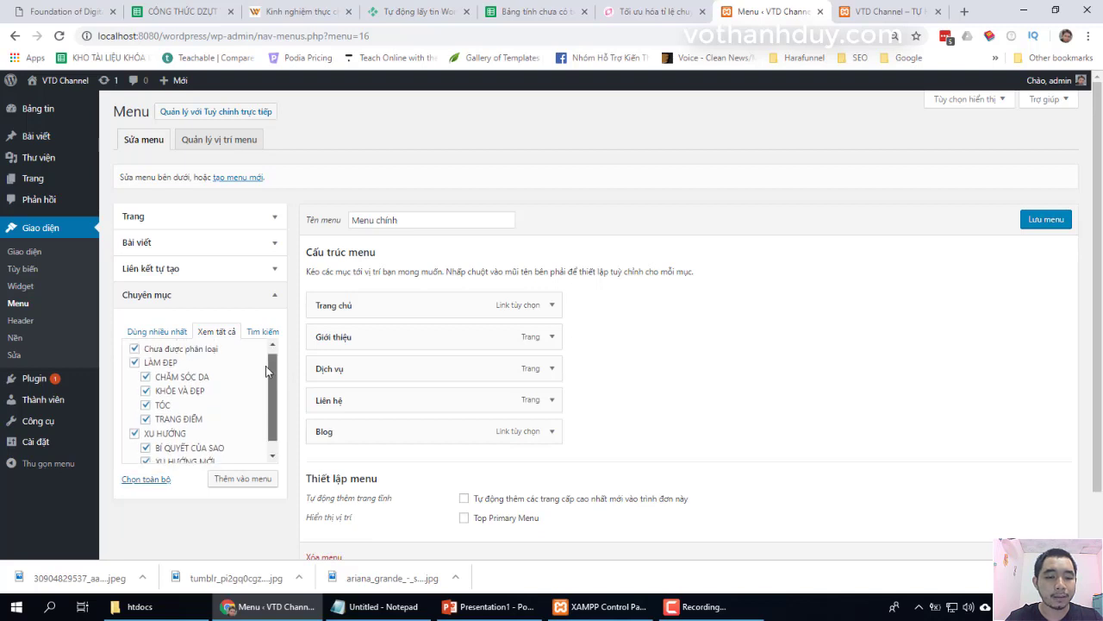
left_click(240, 485)
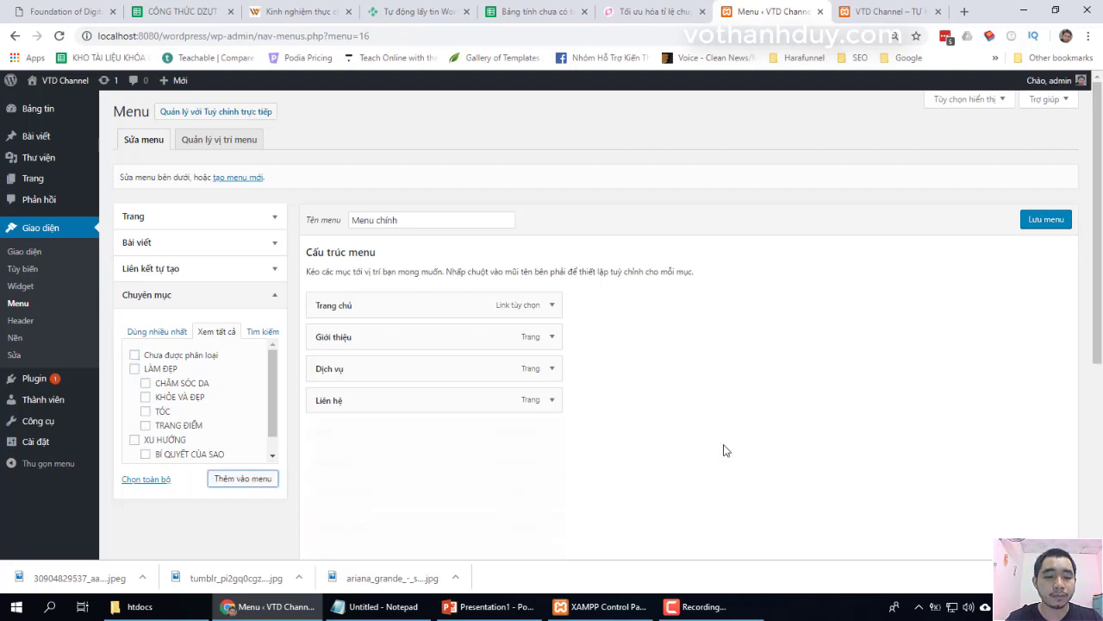
Nest CHĂM SÓC DA, KHỎE VÀ ĐẸP, TÓC and TRANG ĐIỂM as sub-items under LÀM ĐẸP.
scroll(724, 450, "down", 2)
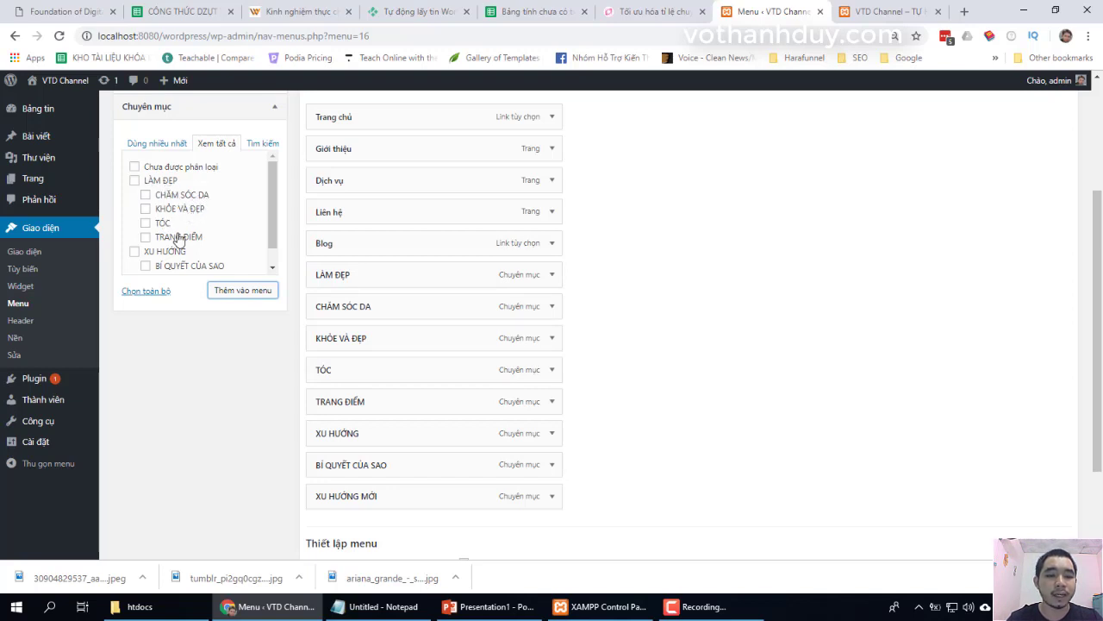
left_click_drag(361, 312, 367, 396)
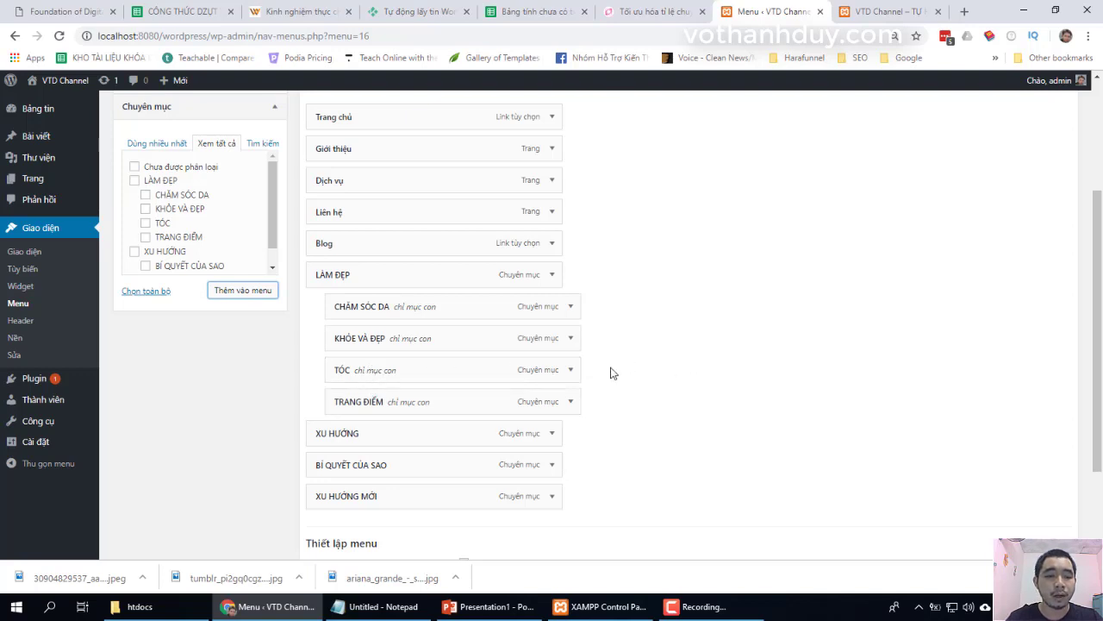
Nest BÍ QUYẾT CỦA SAO and XU HƯỚNG MỚI as sub-items under XU HƯỚNG in the menu structure.
scroll(273, 231, "down", 1)
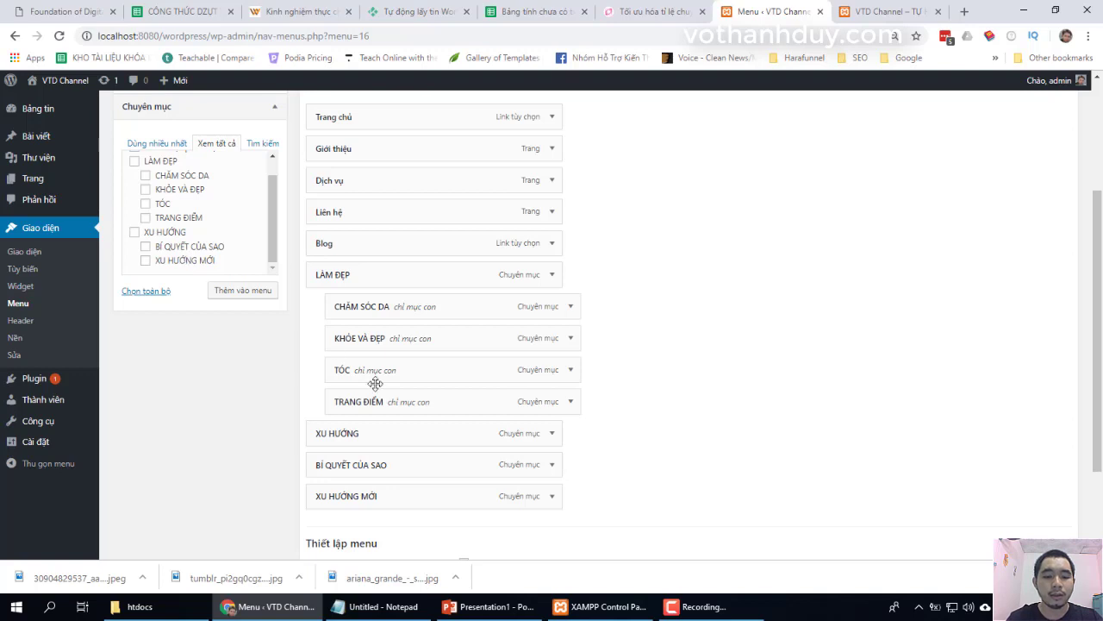
left_click_drag(362, 471, 382, 465)
left_click_drag(350, 503, 439, 500)
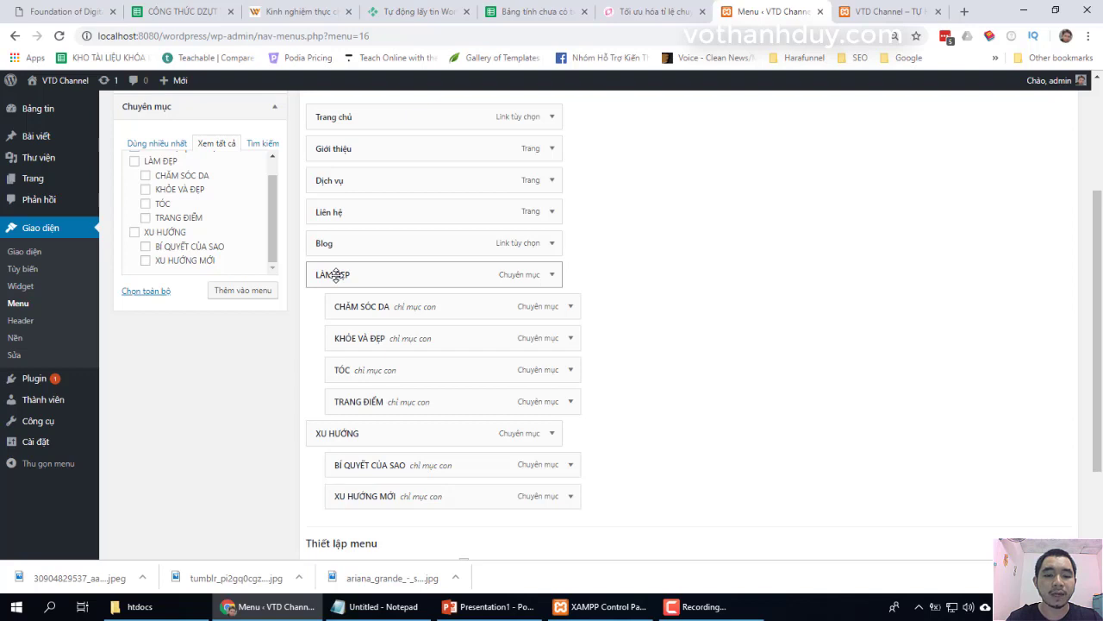
Nest LÀM ĐẸP and XU HƯỚNG with their sub-items under Blog, and move the whole Blog branch above Liên hệ.
left_click_drag(336, 274, 360, 274)
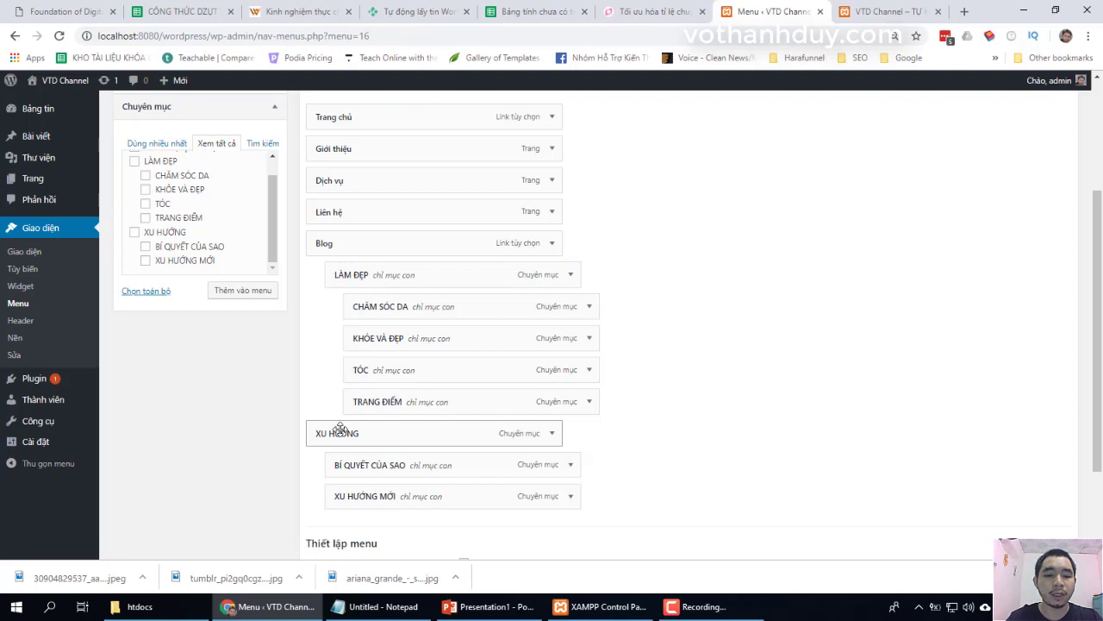
left_click_drag(340, 429, 366, 432)
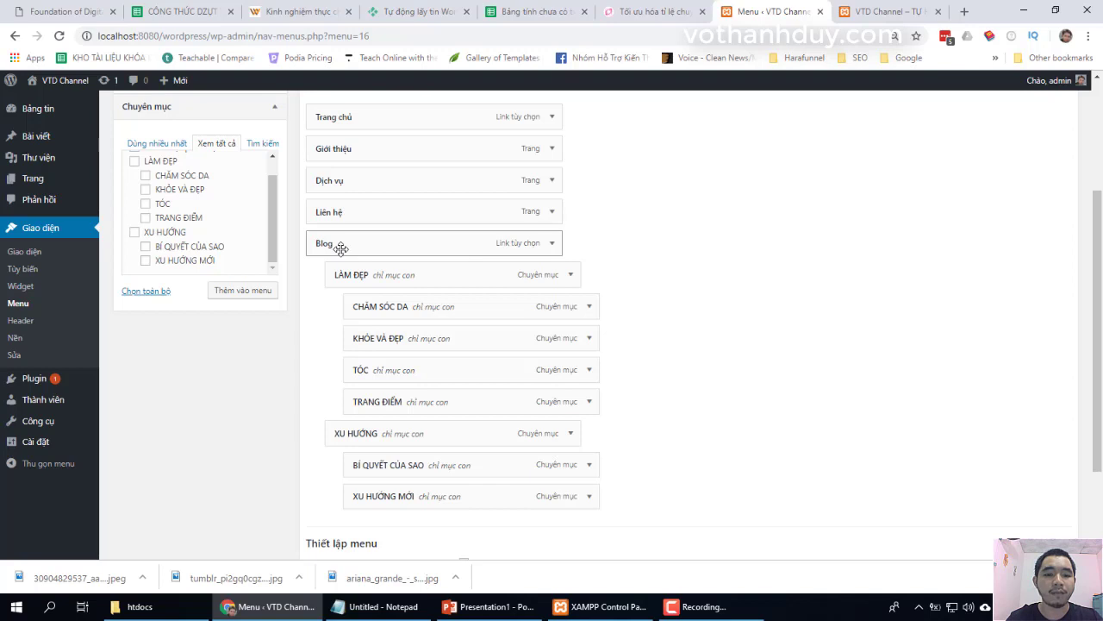
left_click_drag(341, 248, 341, 217)
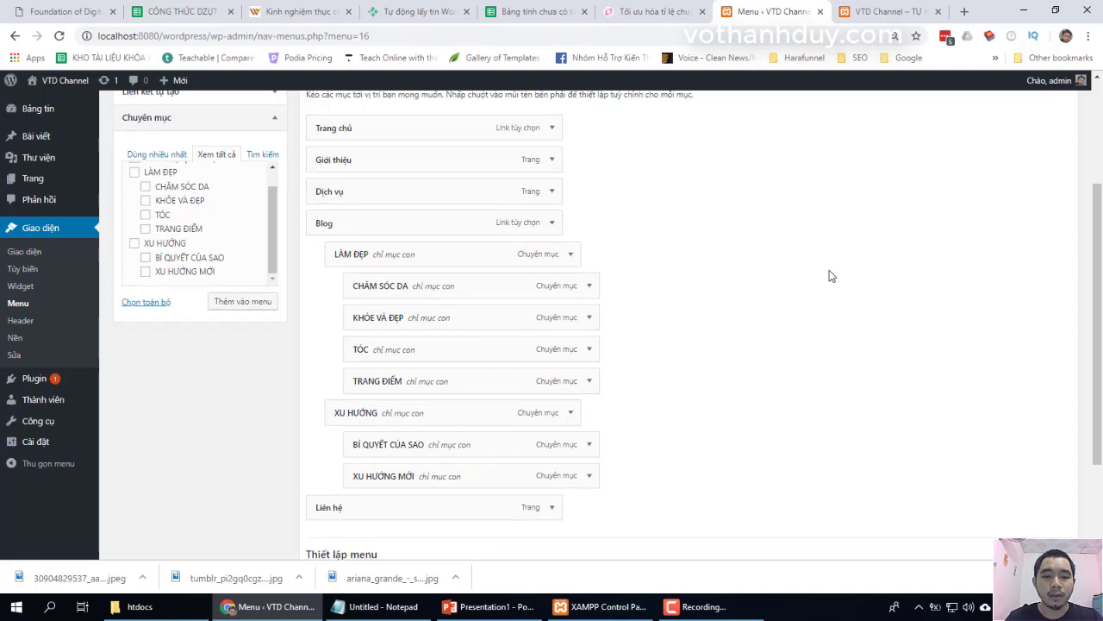
Assign Menu chính to the Top Primary Menu display location and save the menu.
scroll(830, 275, "up", 1)
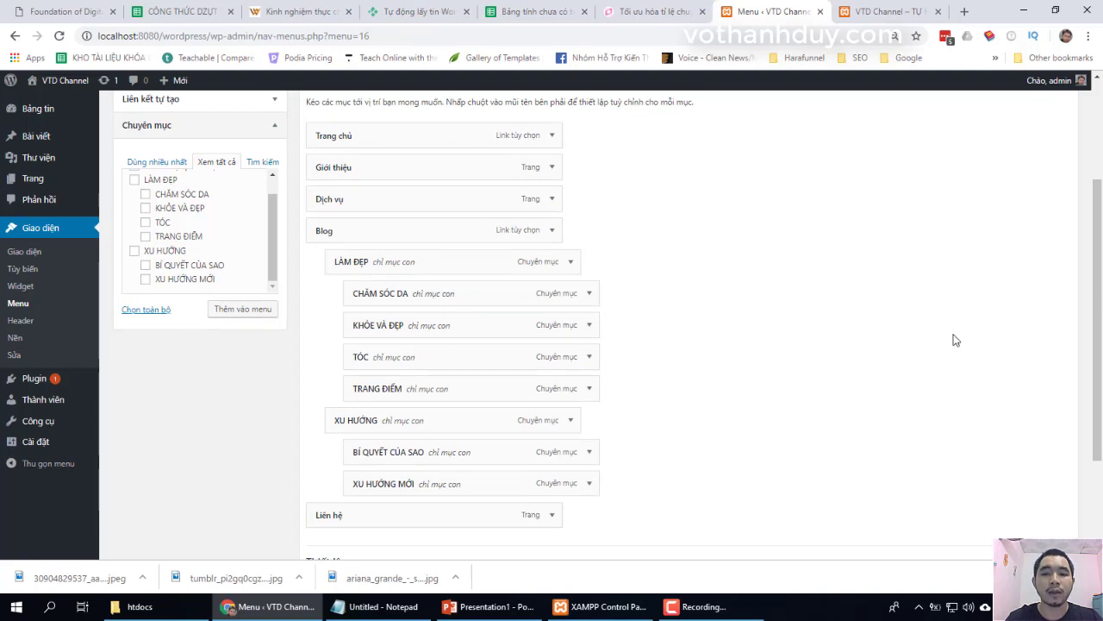
scroll(954, 340, "down", 3)
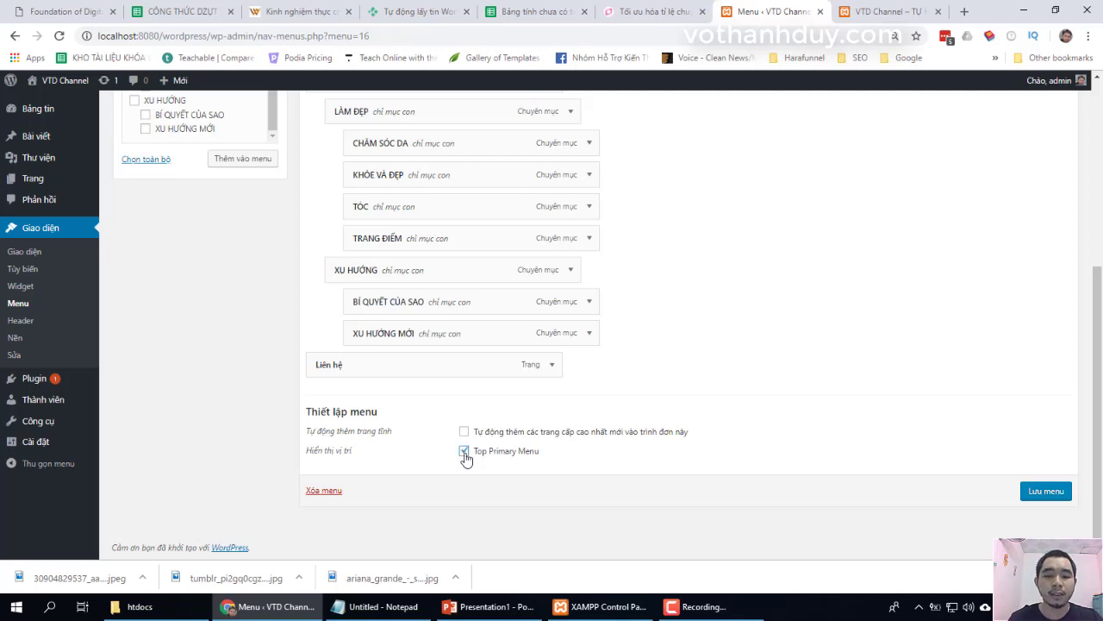
left_click(1042, 491)
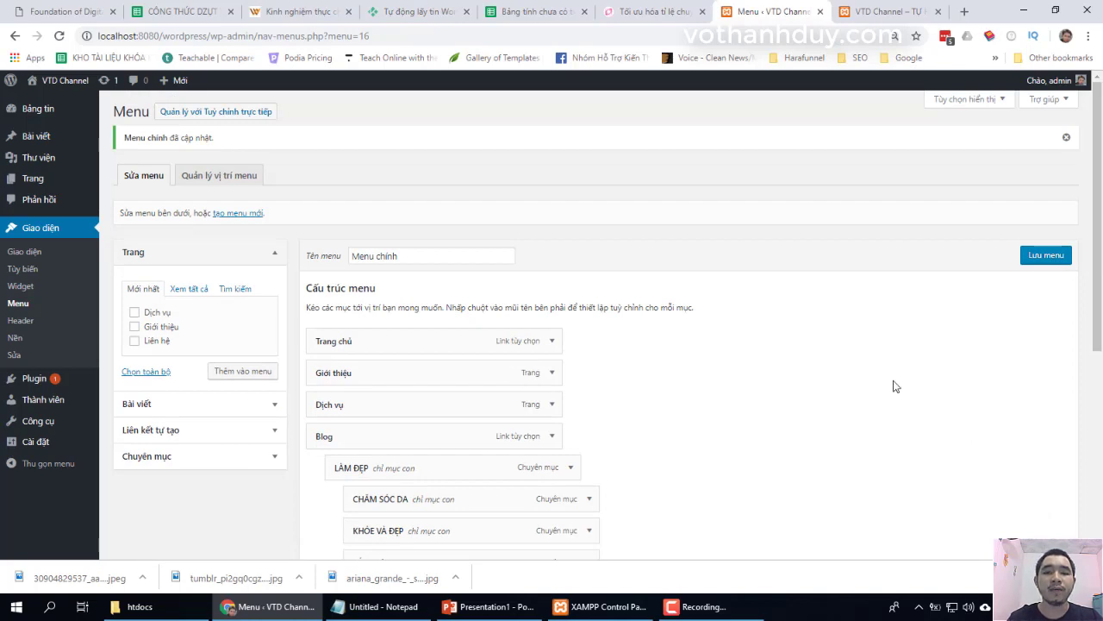
Reload the site's front page and check the new navigation menu, including the Blog dropdown and its nested category submenus.
left_click(888, 12)
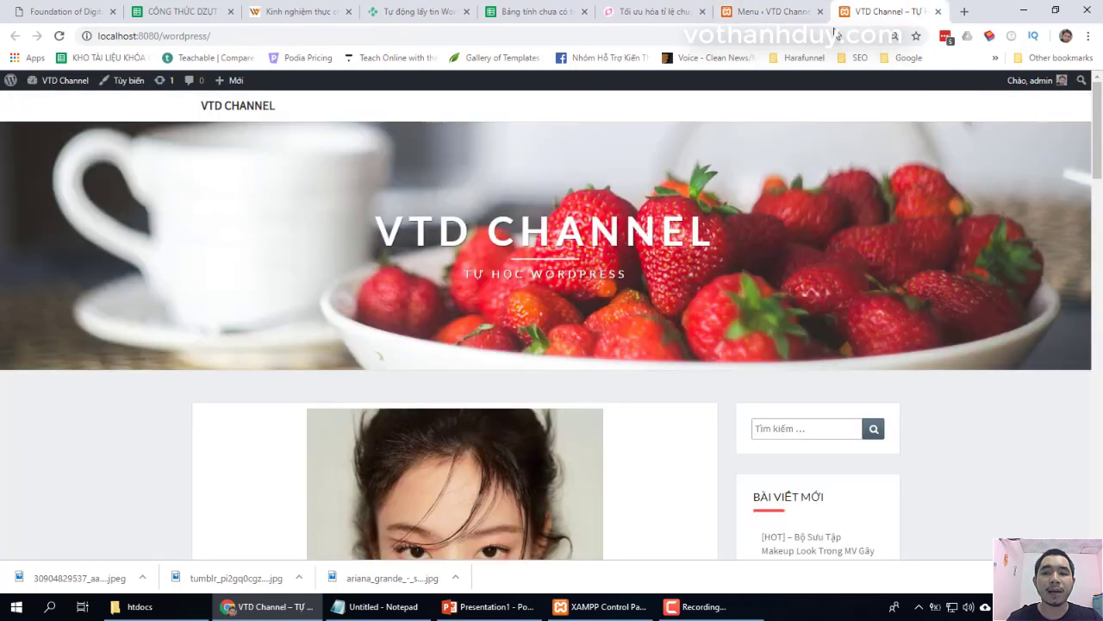
left_click(800, 38)
key("Return")
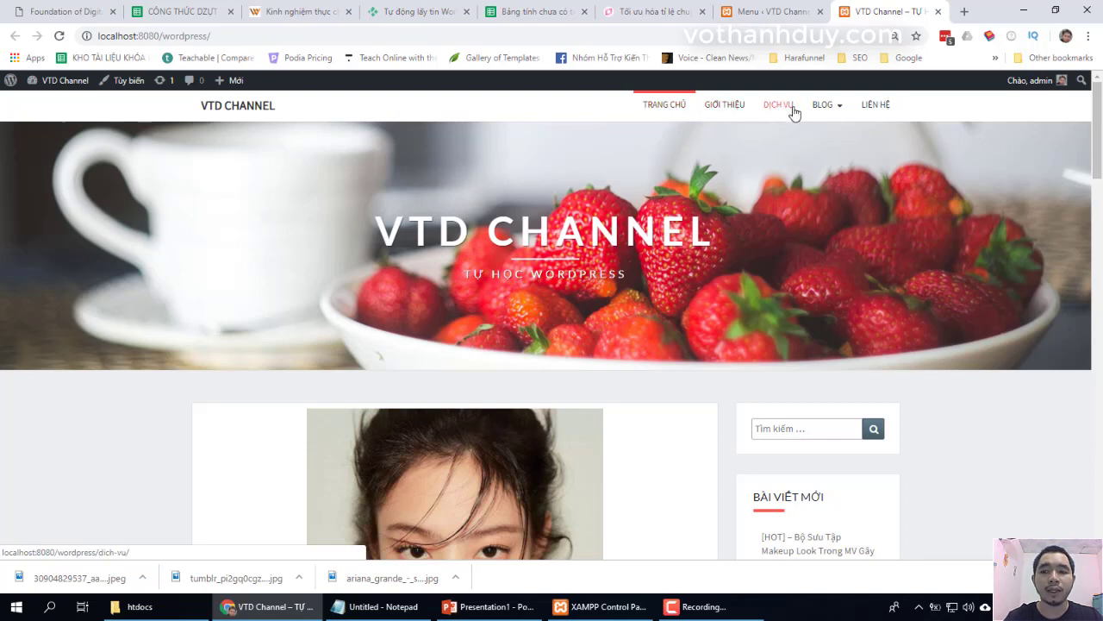
mouse_move(815, 107)
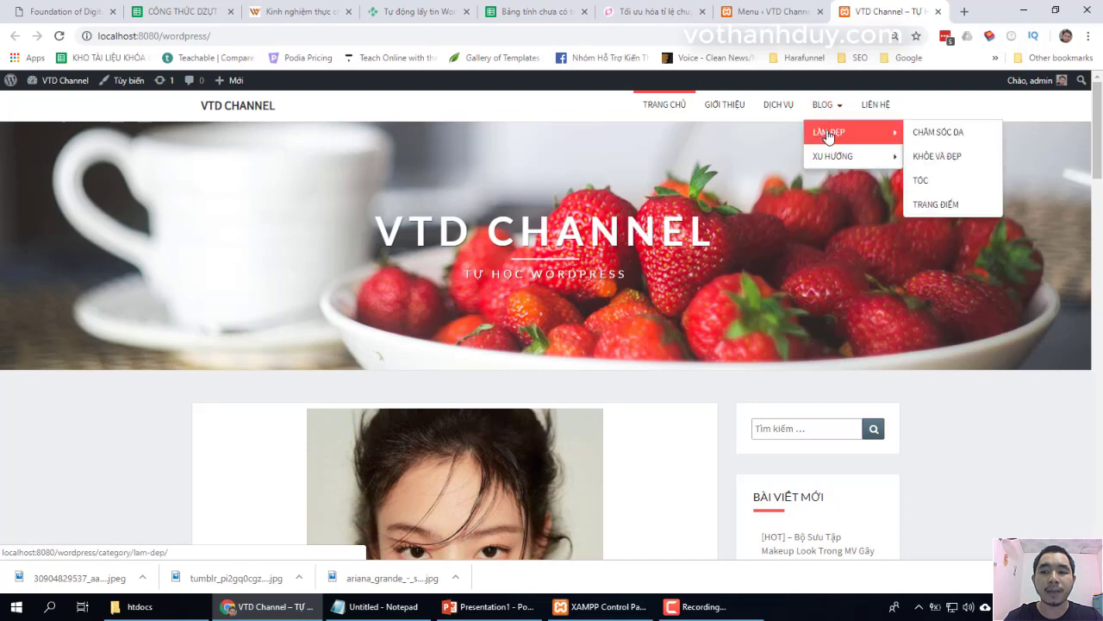
mouse_move(879, 160)
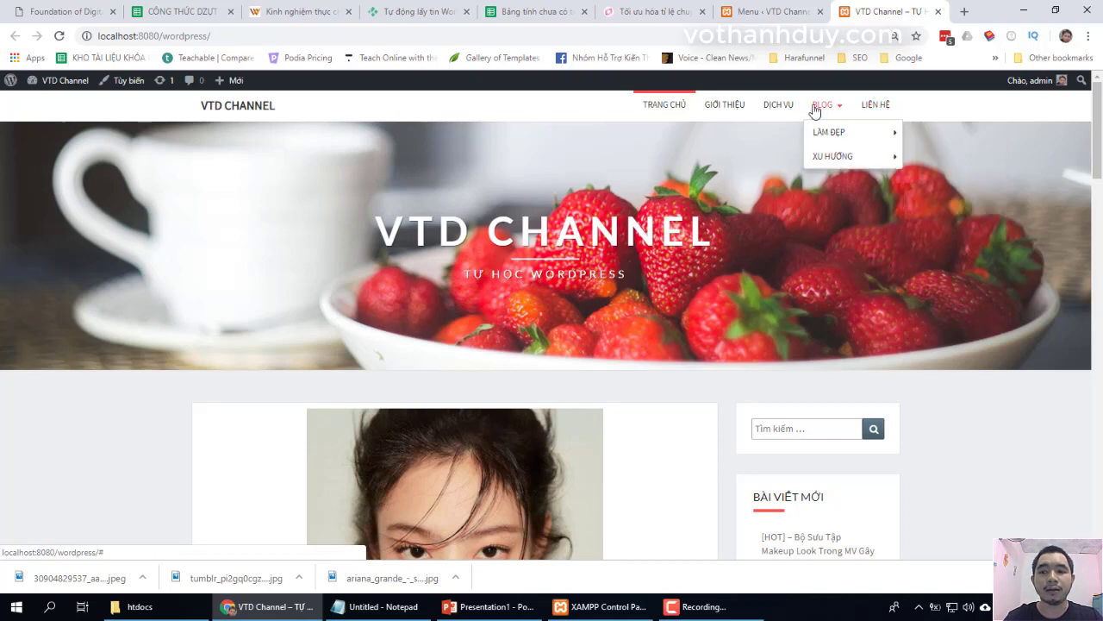
mouse_move(826, 143)
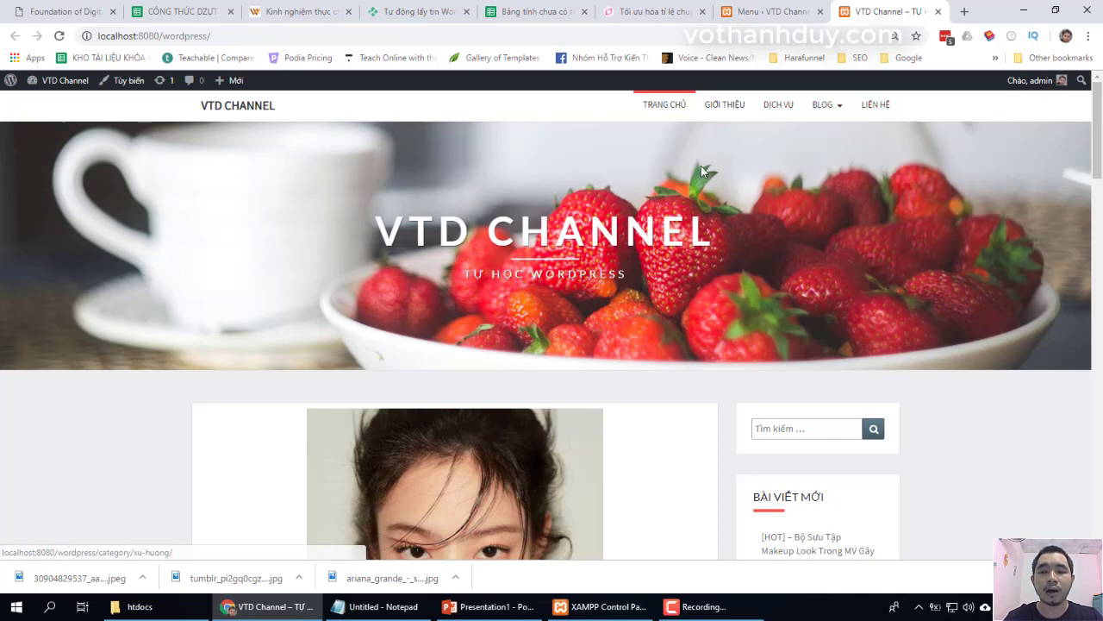
View the Giới thiệu and Dịch vụ pages from the site's navigation menu and check their content.
left_click(721, 113)
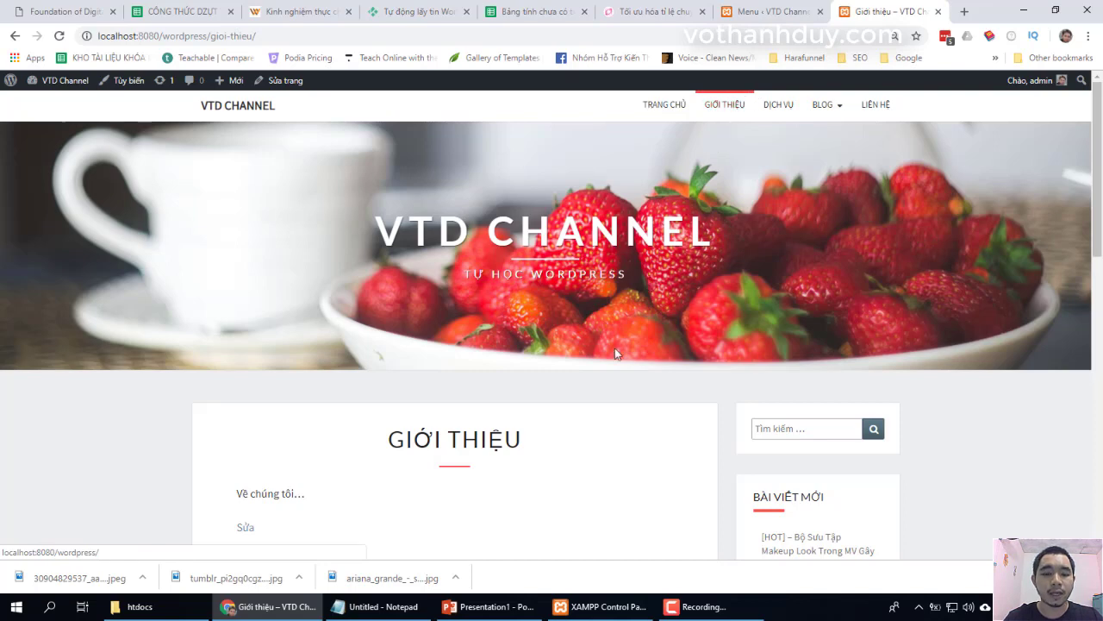
scroll(584, 410, "down", 3)
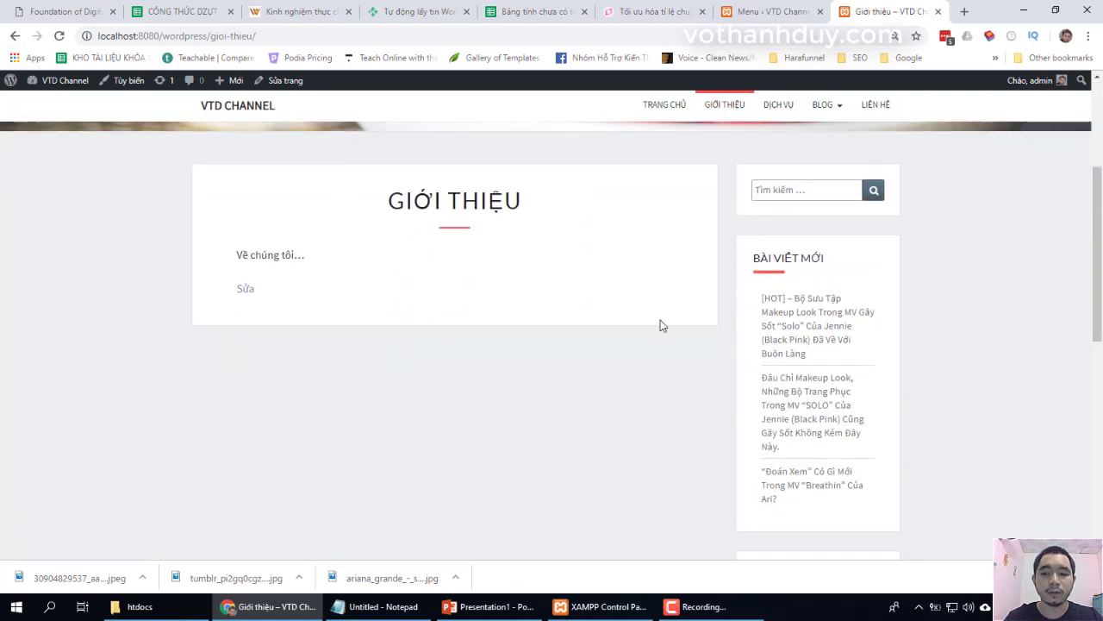
scroll(660, 322, "up", 3)
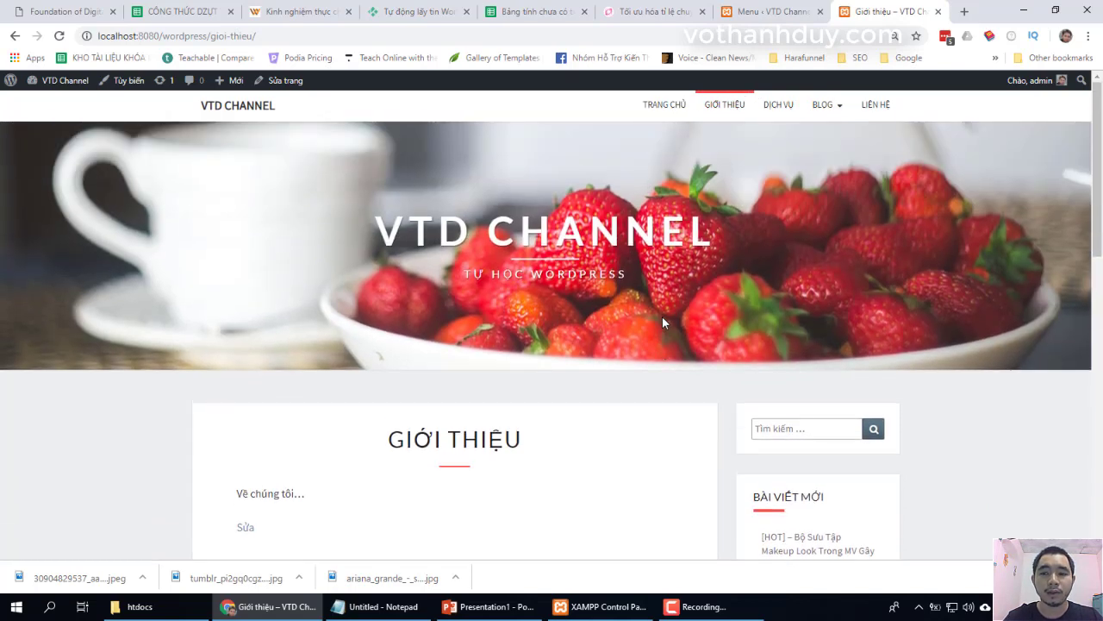
left_click(773, 106)
scroll(681, 326, "down", 3)
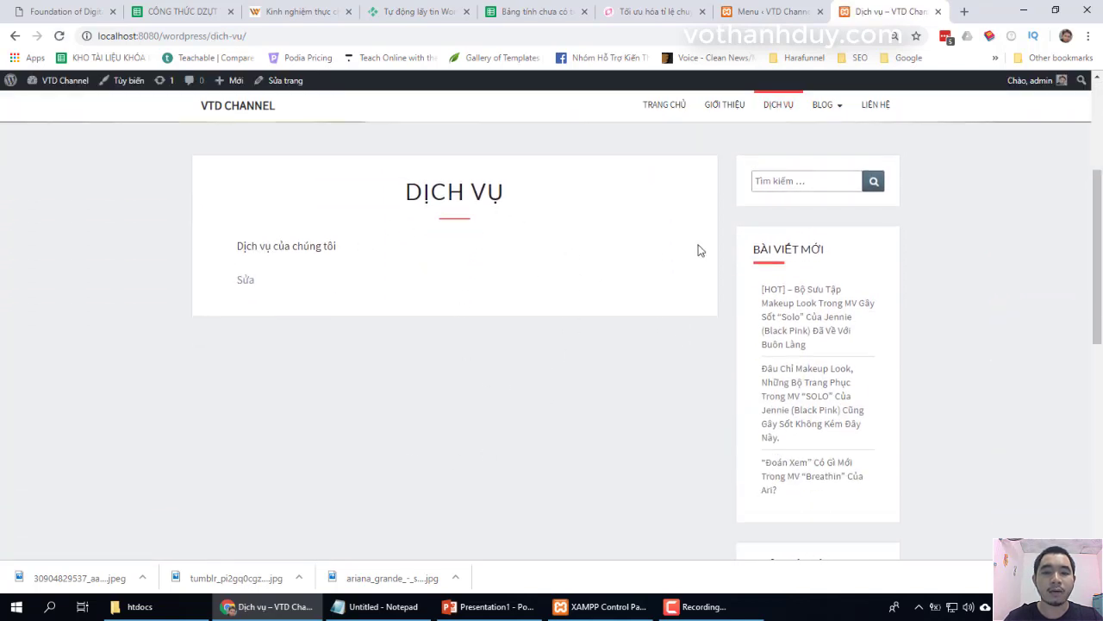
scroll(698, 246, "up", 3)
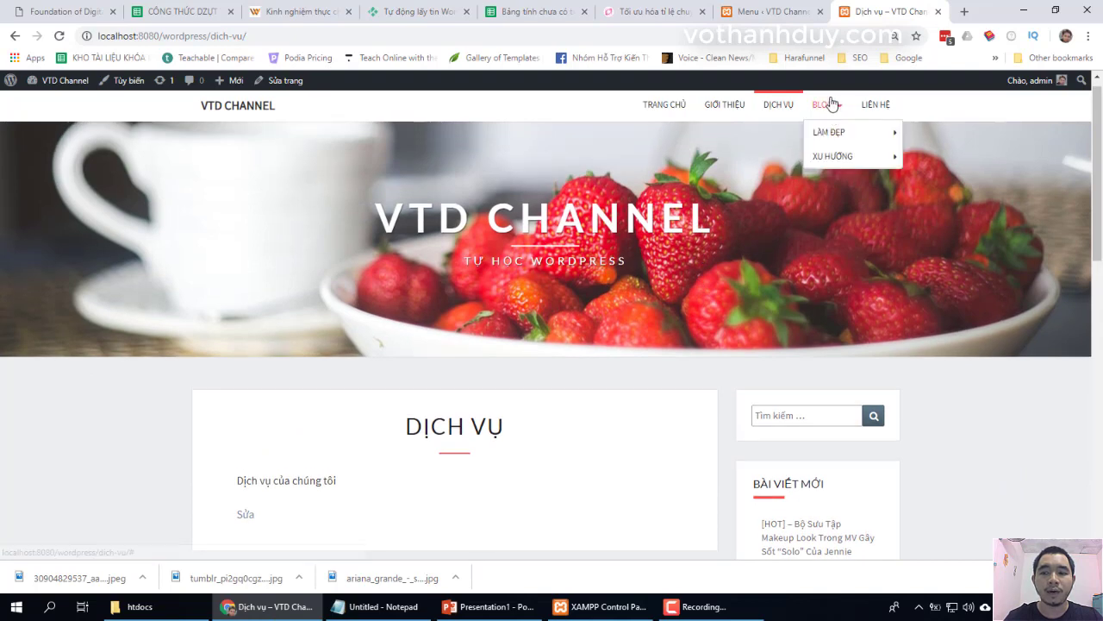
Open the BÍ QUYẾT CỦA SAO category under Blog > XU HƯỚNG and look through its posts.
mouse_move(832, 132)
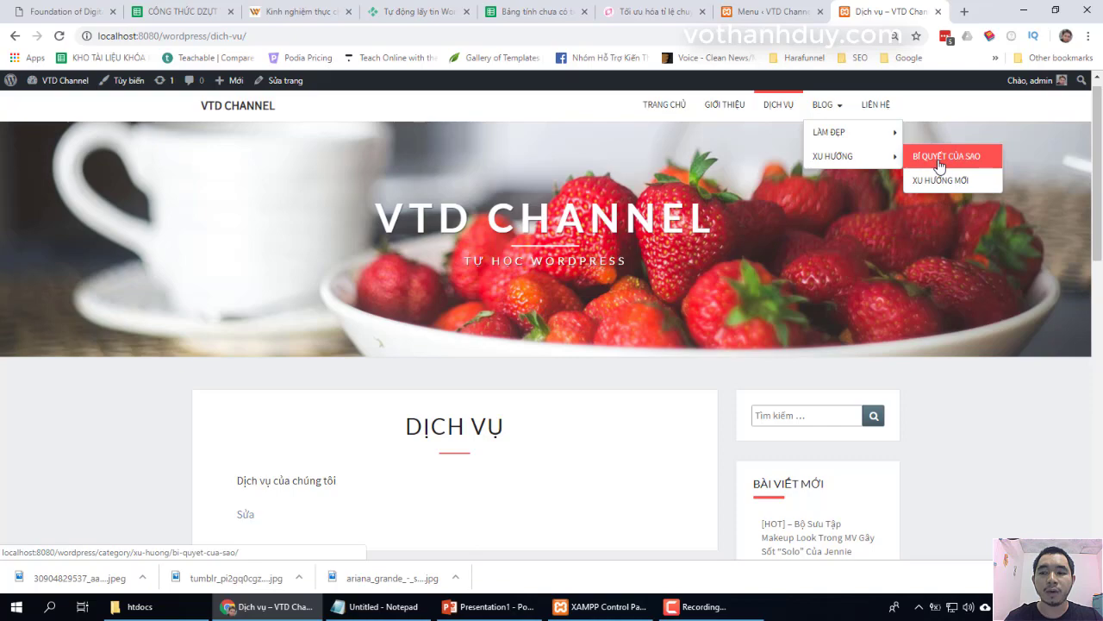
left_click(939, 159)
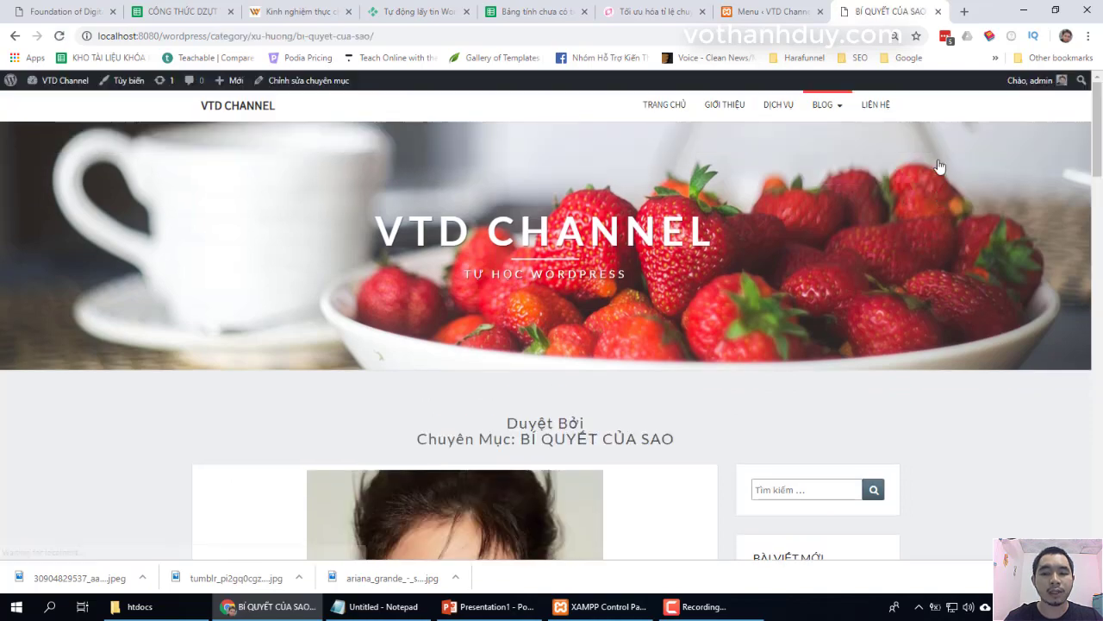
scroll(661, 490, "down", 15)
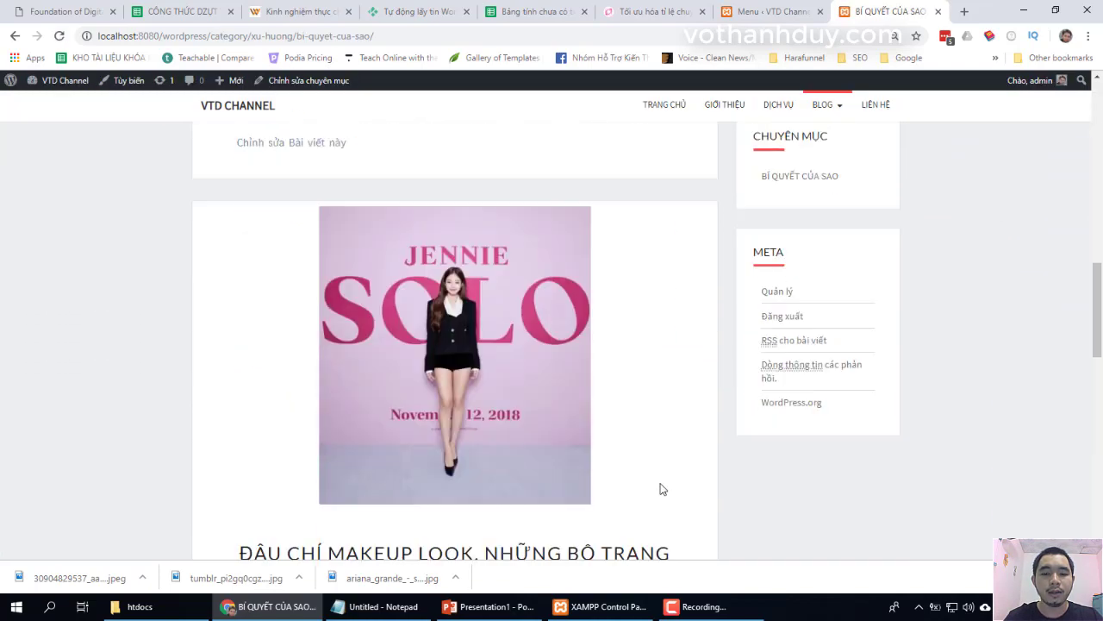
scroll(661, 482, "down", 5)
scroll(661, 487, "up", 20)
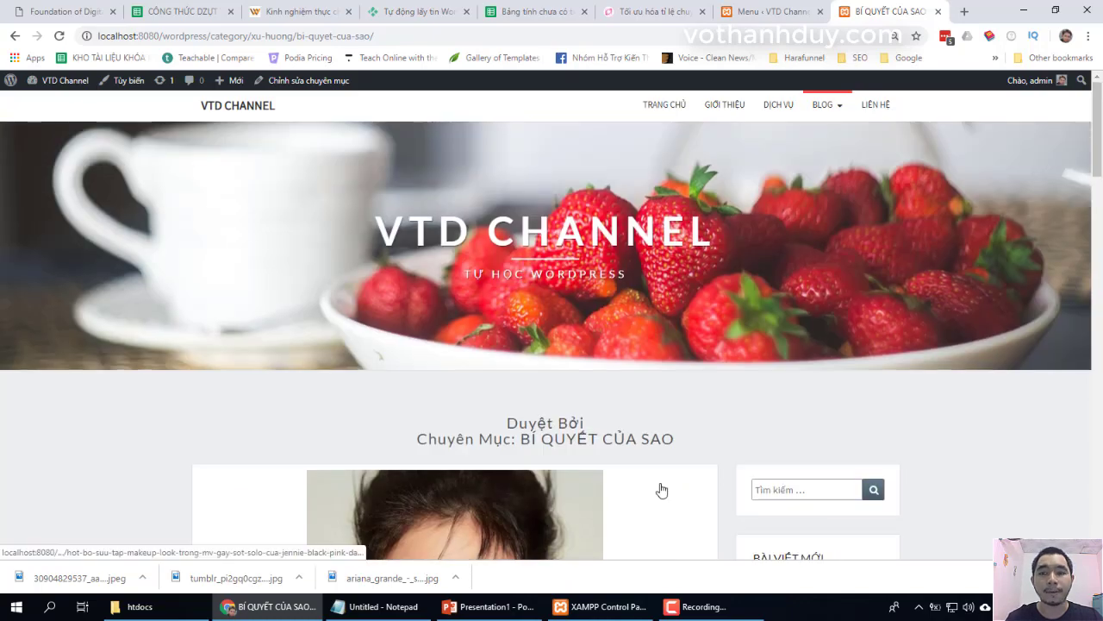
View the Liên hệ page from the site's navigation menu and check its contact content.
left_click(878, 111)
scroll(685, 413, "down", 1)
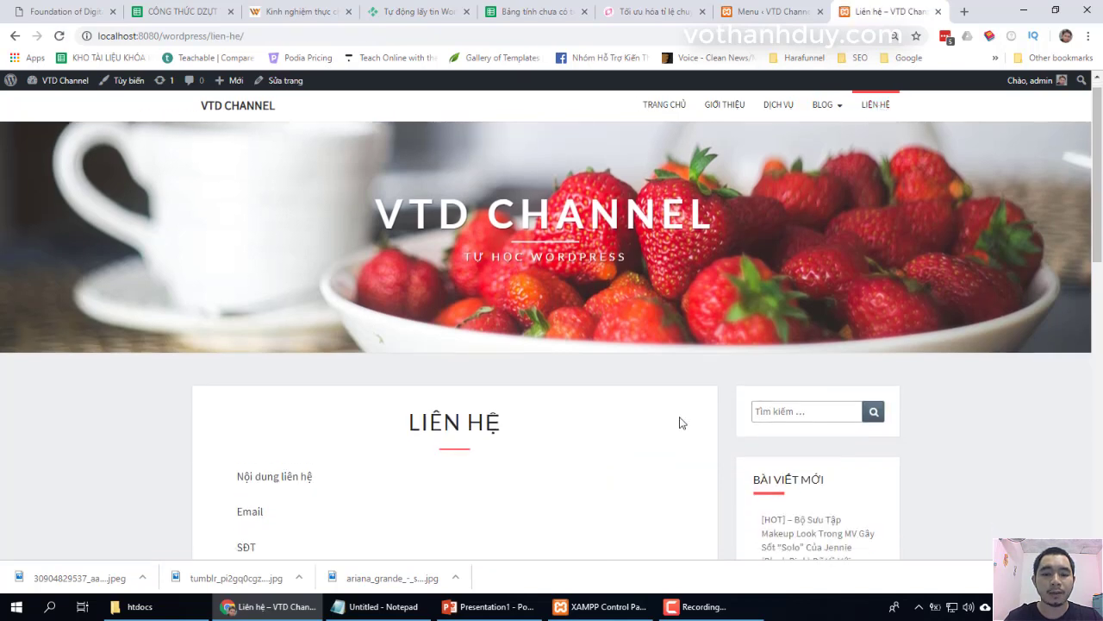
scroll(680, 422, "down", 4)
scroll(680, 423, "up", 3)
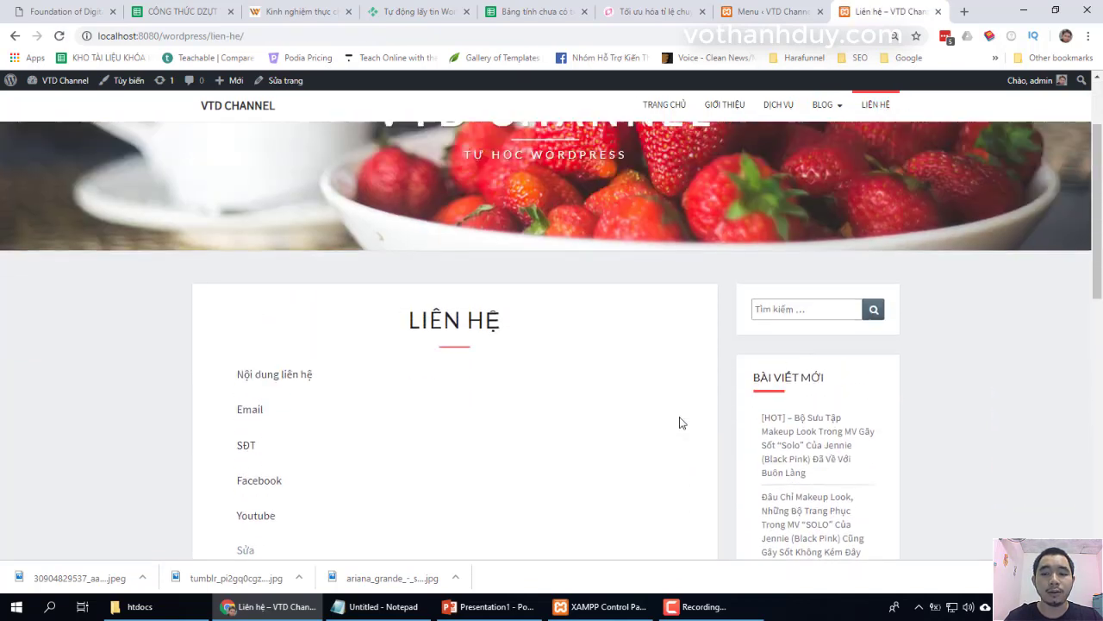
scroll(681, 423, "up", 2)
Return to the home page through Trang chủ and look through the posts listed there.
left_click(677, 105)
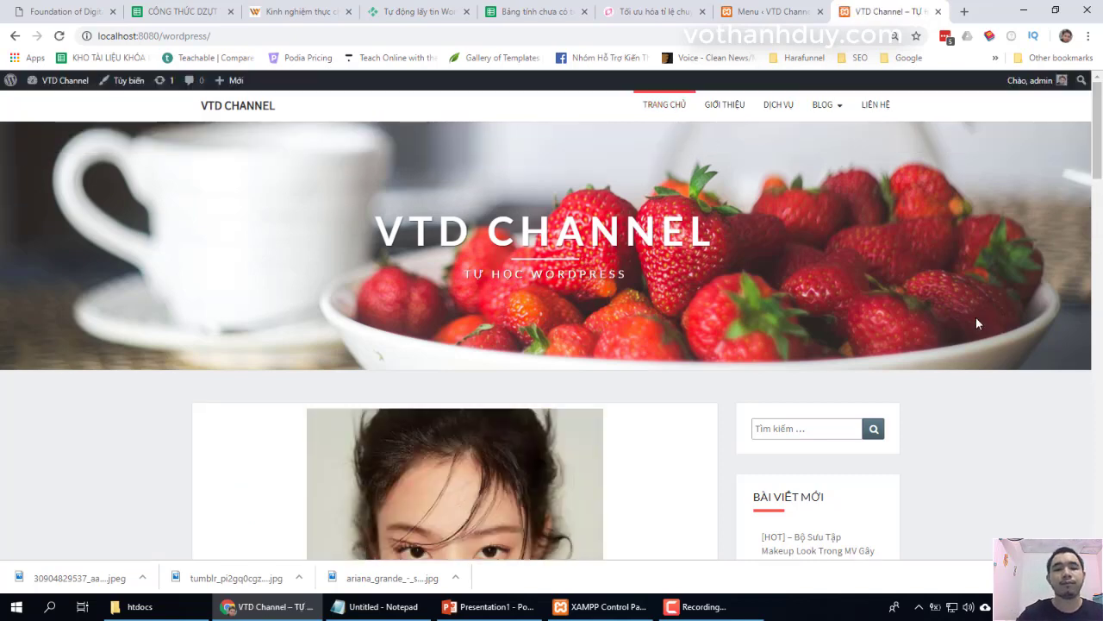
scroll(1013, 401, "down", 3)
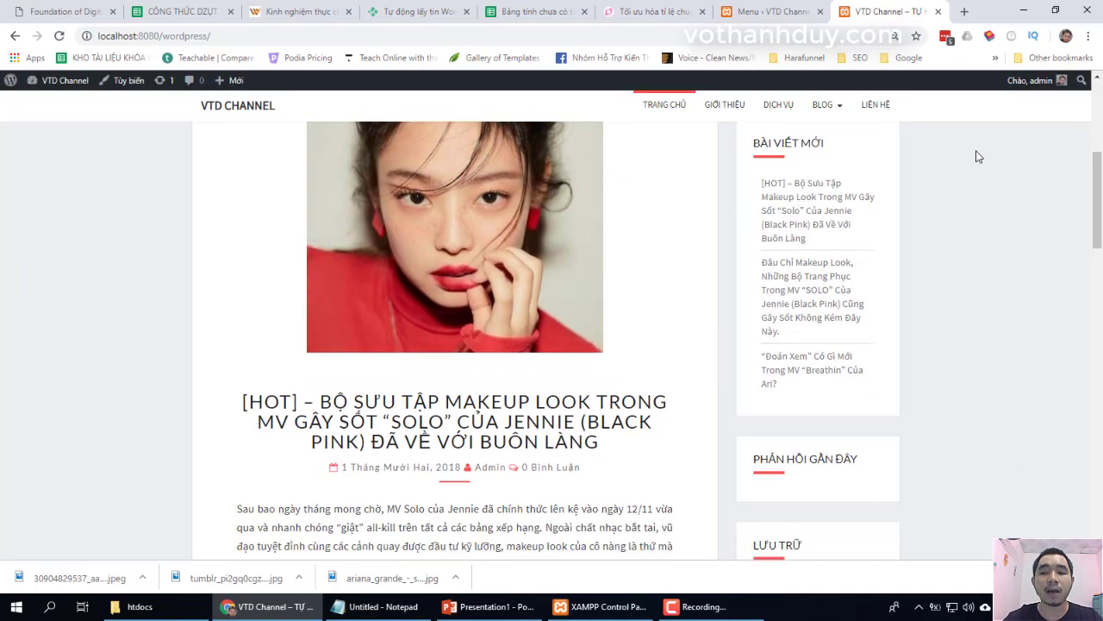
scroll(979, 215, "down", 2)
scroll(981, 268, "down", 10)
scroll(980, 268, "up", 16)
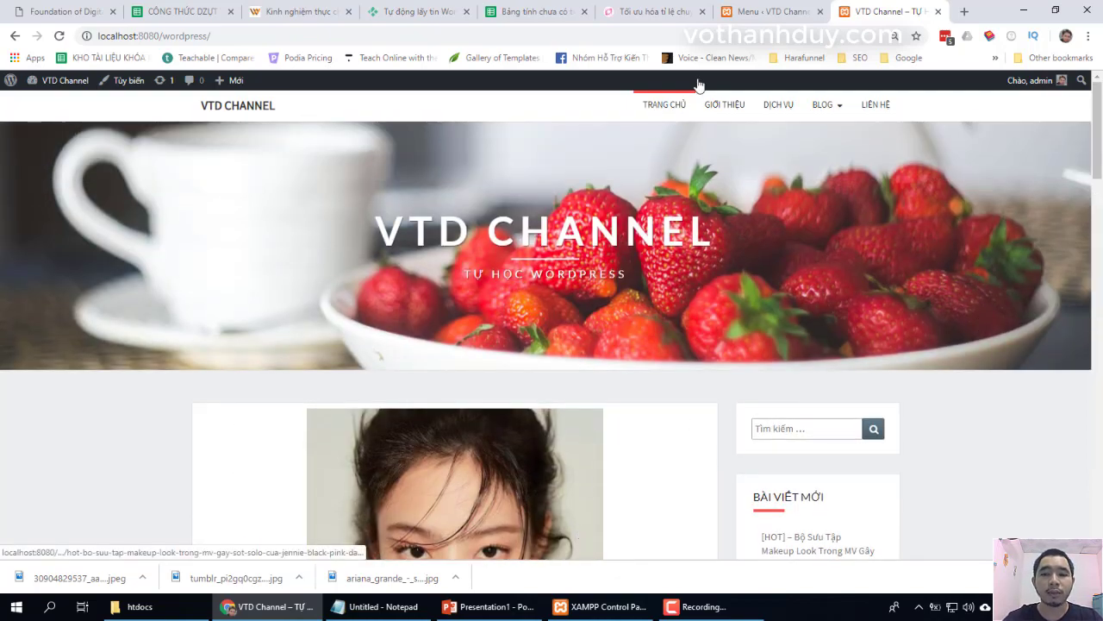
Return to the menu editor, switch to the PowerPoint presentation and start the slide show at the QUẢN LÝ MENU slide.
left_click(750, 10)
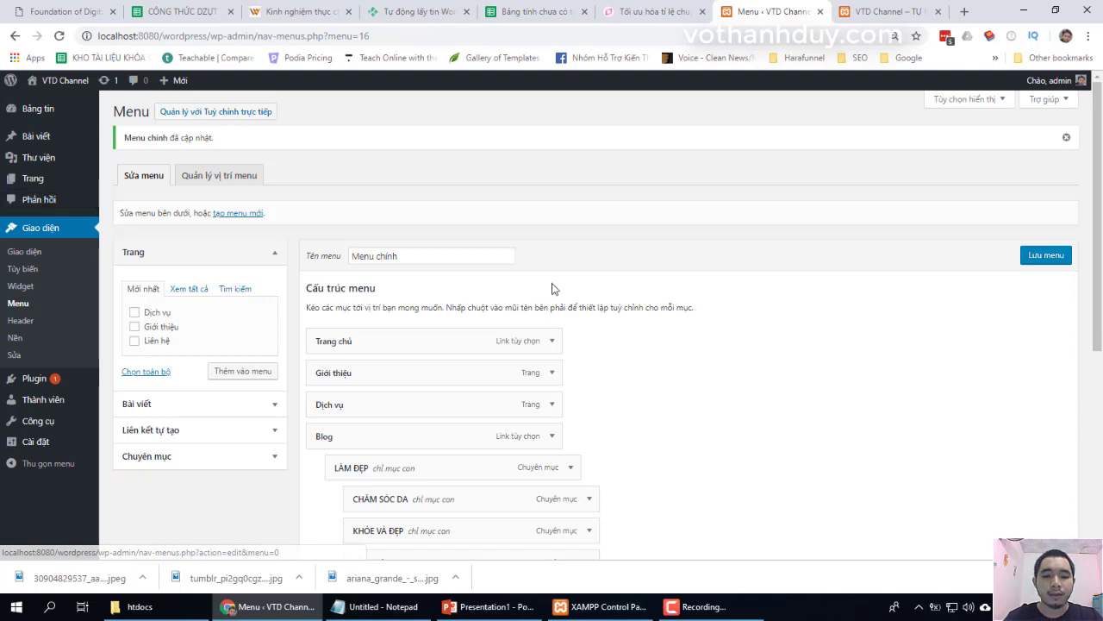
left_click(542, 609)
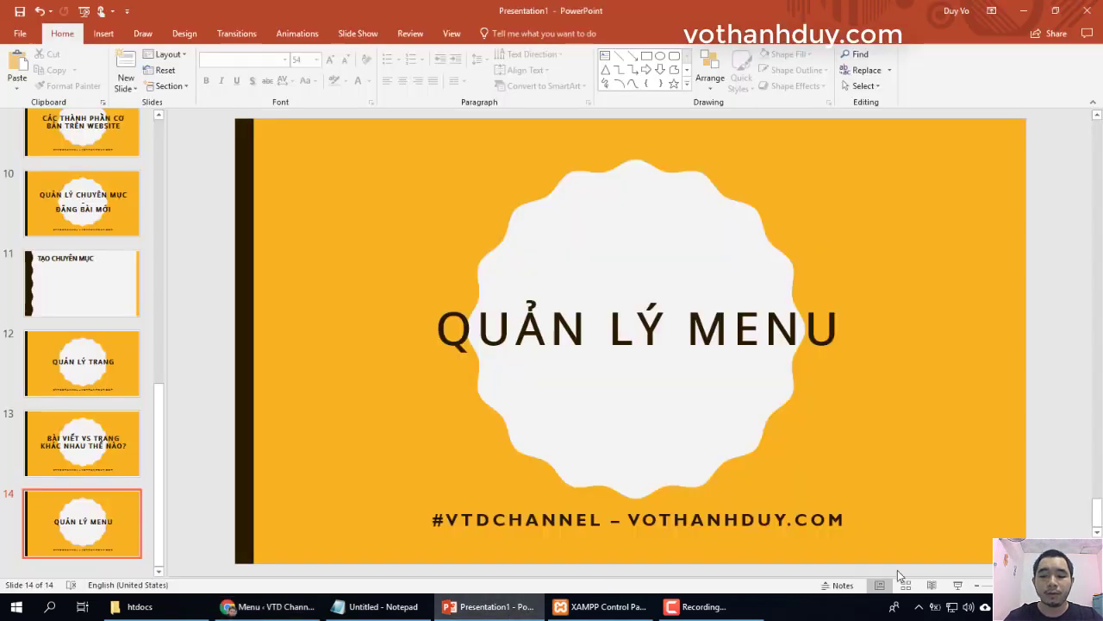
left_click(959, 585)
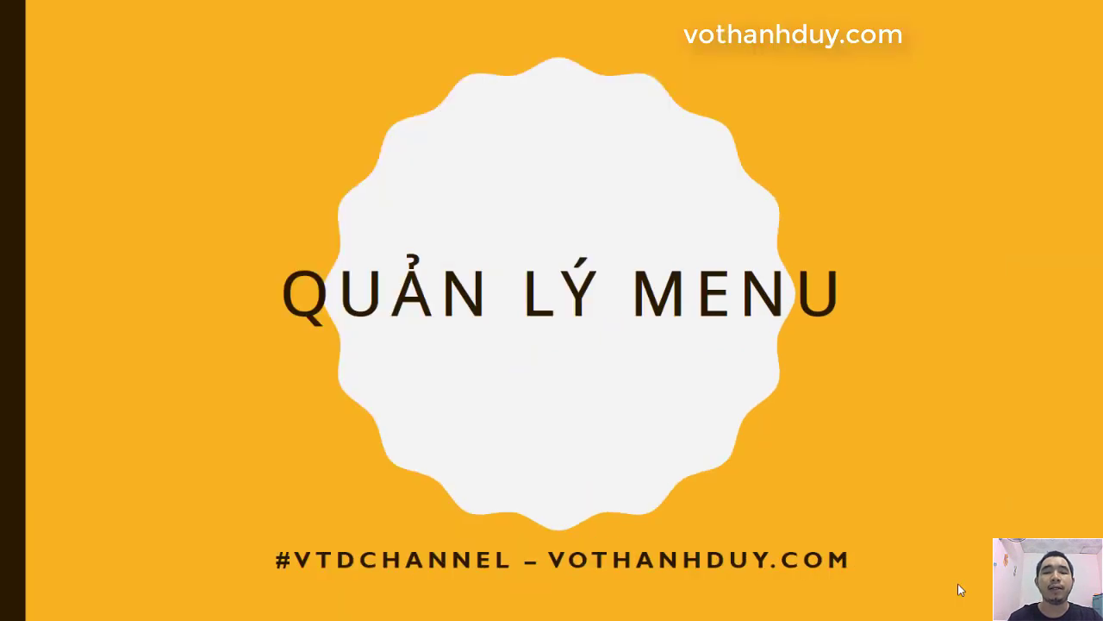